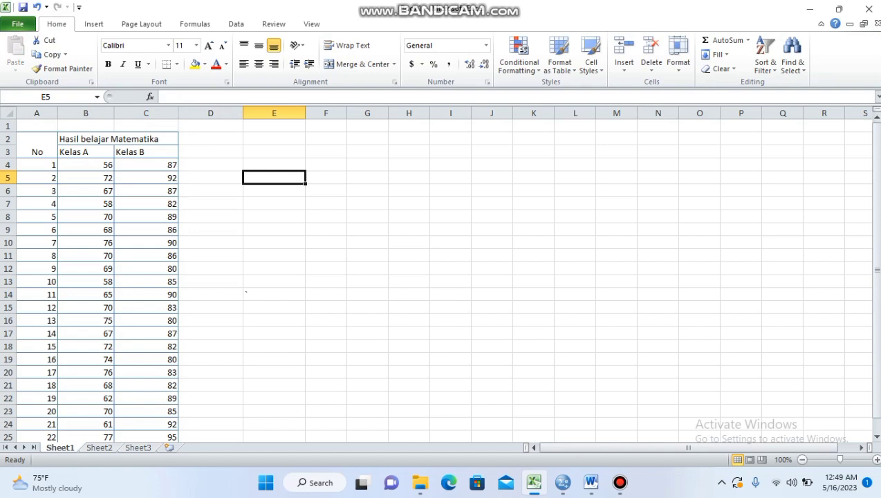
click(86, 164)
triple_click(145, 164)
drag(85, 165, 146, 204)
click(210, 230)
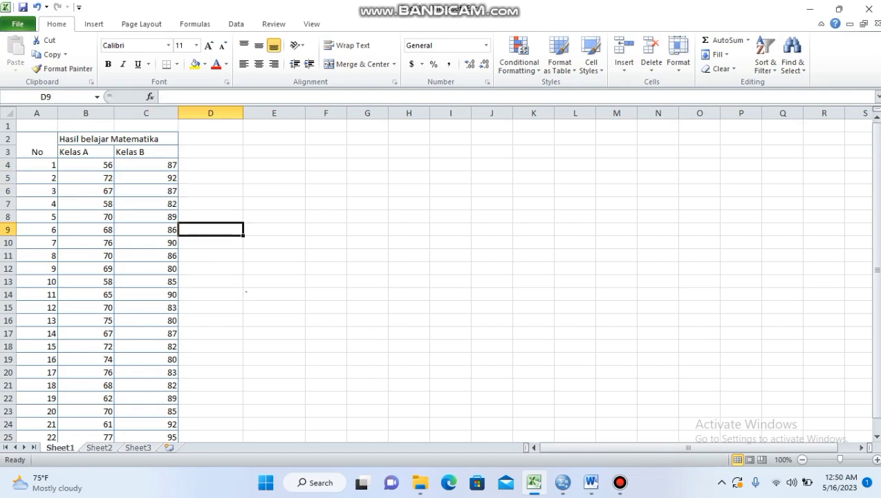
Copy the Kelas A and Kelas B scores in cells B4:C25, leaving out the headers and numbering
drag(86, 164, 178, 389)
right_click(178, 390)
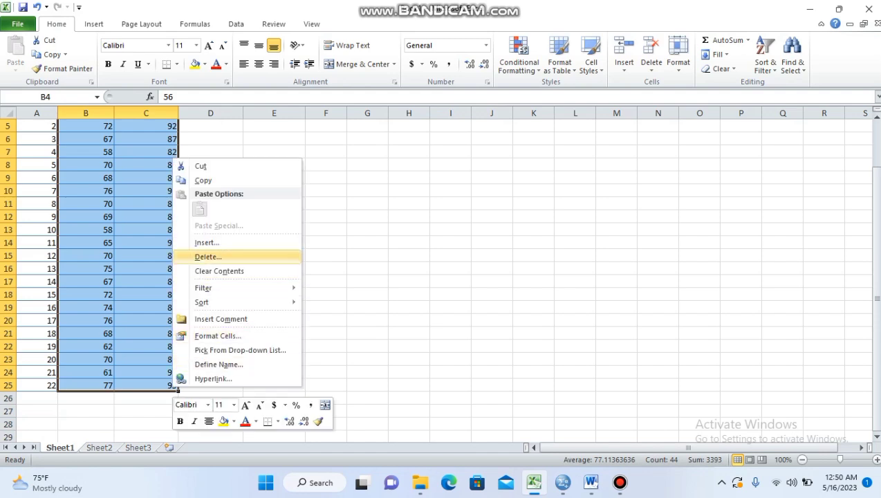
click(204, 180)
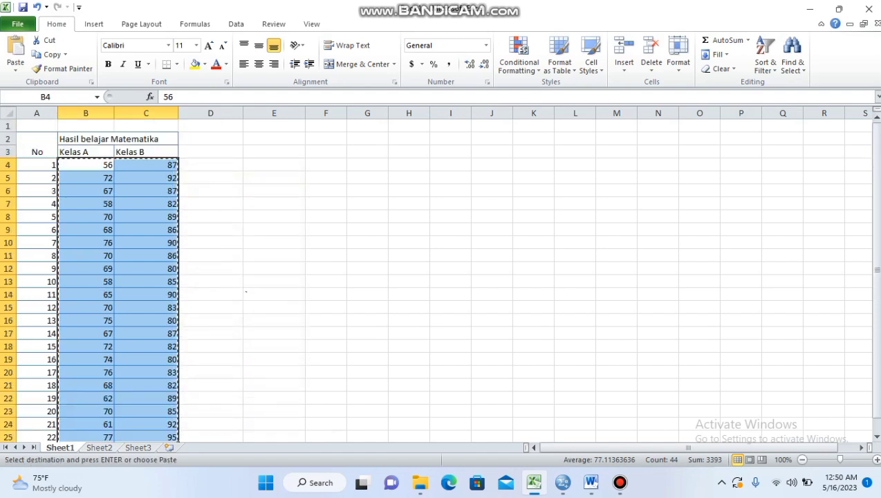
Switch to the empty Untitled5 dataset in SPSS and paste the copied scores into its data grid from the first cell
mouse_move(563, 482)
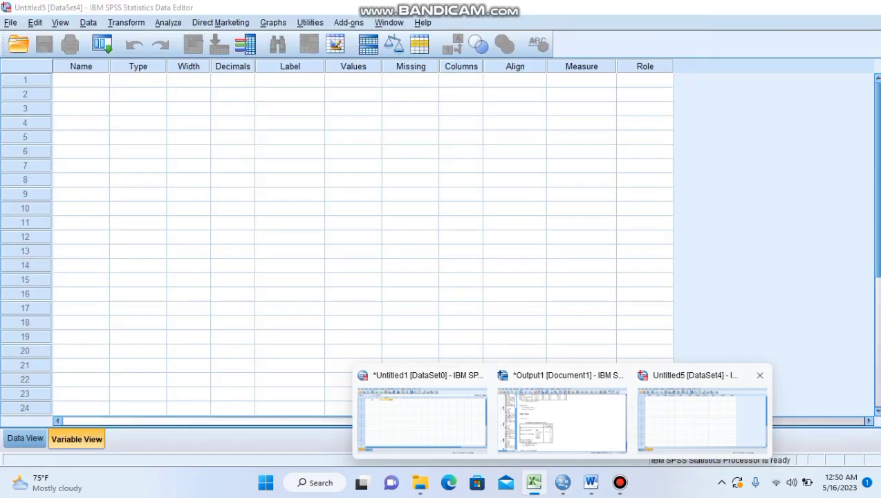
click(702, 411)
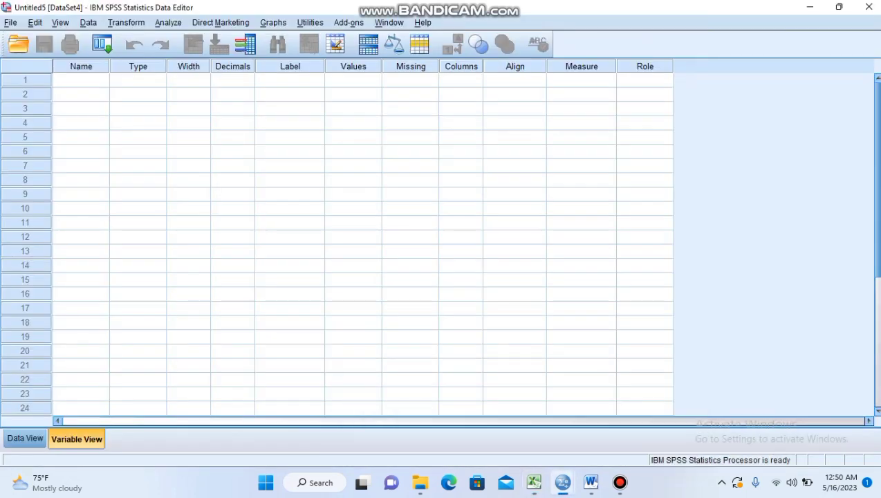
click(25, 439)
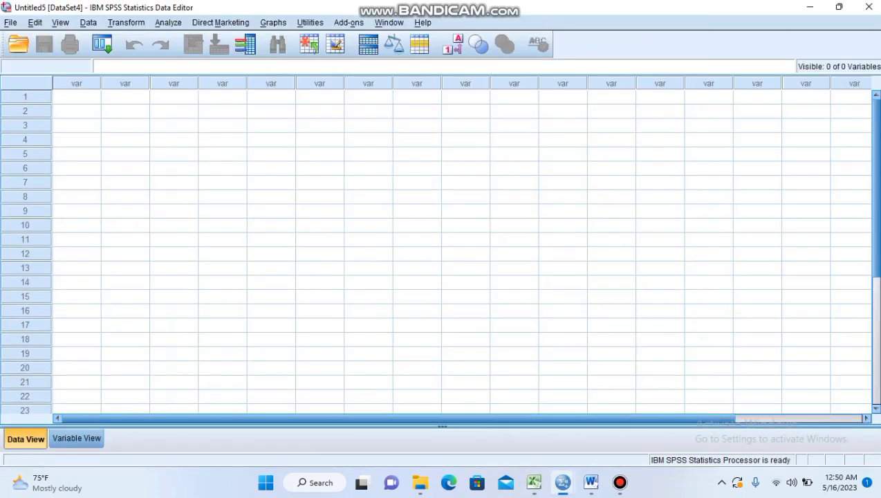
click(76, 97)
right_click(76, 97)
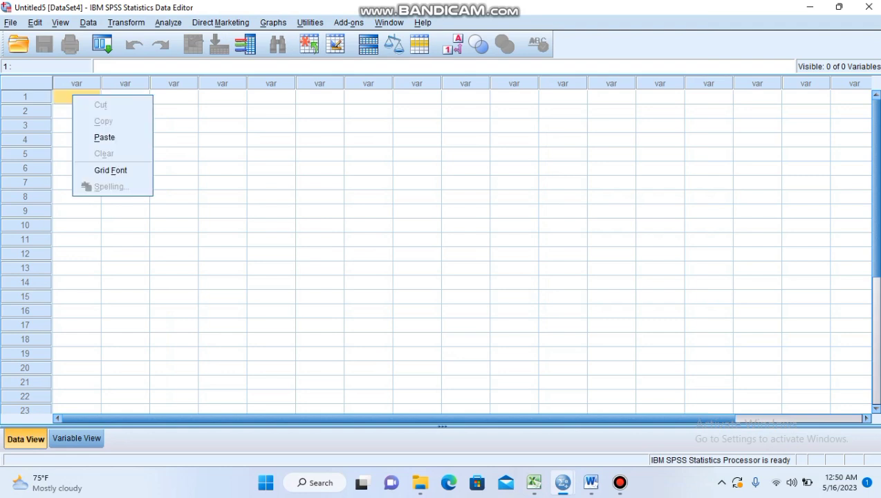
click(104, 135)
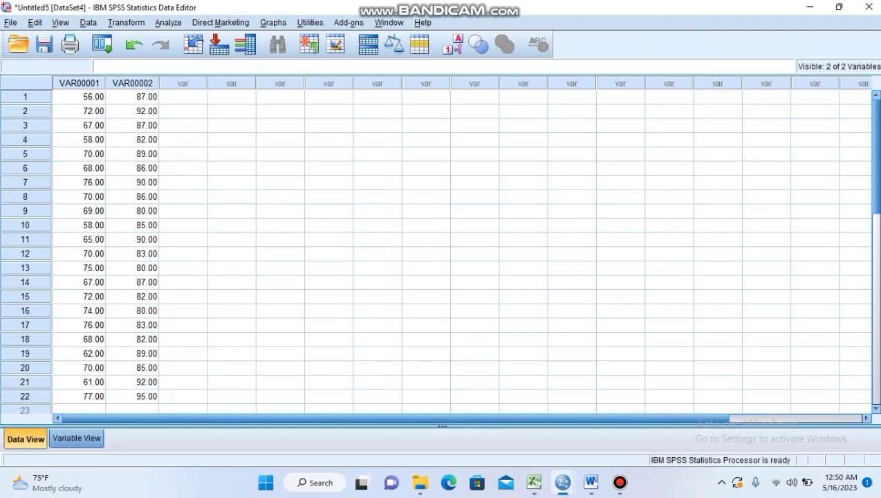
Rename the first variable as A and the second variable as B
key(ctrl+t)
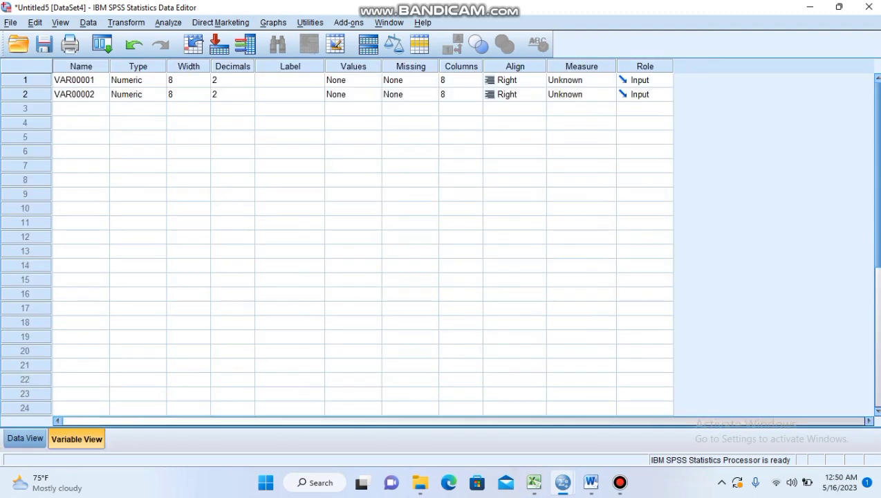
click(81, 80)
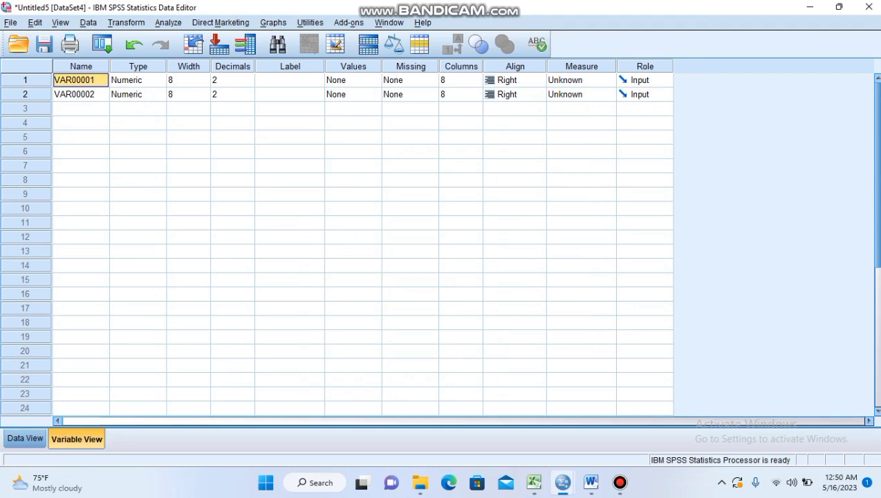
key(BackSpace)
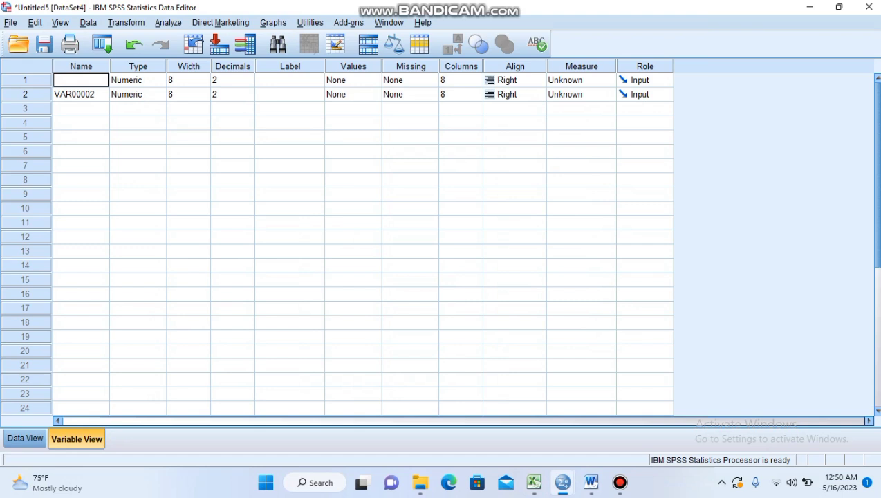
text(a)
key(BackSpace)
text(A)
key(Return)
key(BackSpace)
text(B)
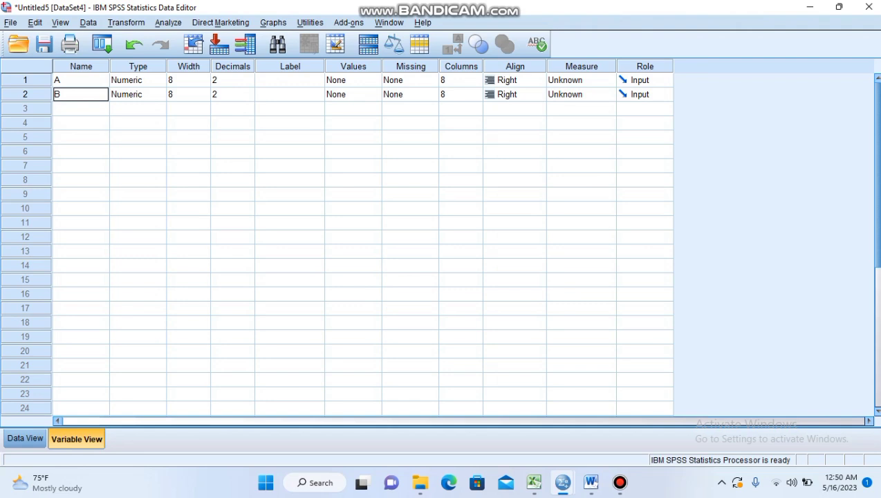
Set the decimals of variables A and B to 0
click(232, 81)
key(Down)
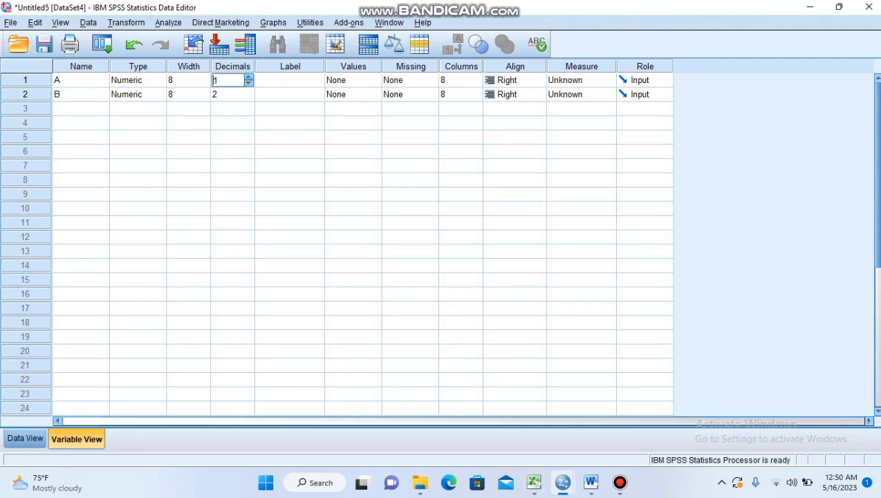
key(Down)
click(233, 95)
click(248, 98)
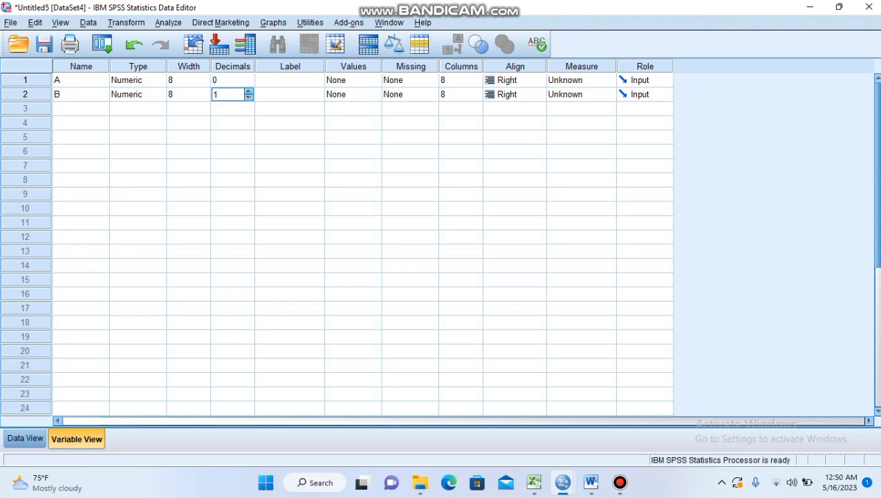
key(Down)
Label variable A as "Kelas A" and variable B as "Kelas B"
click(290, 80)
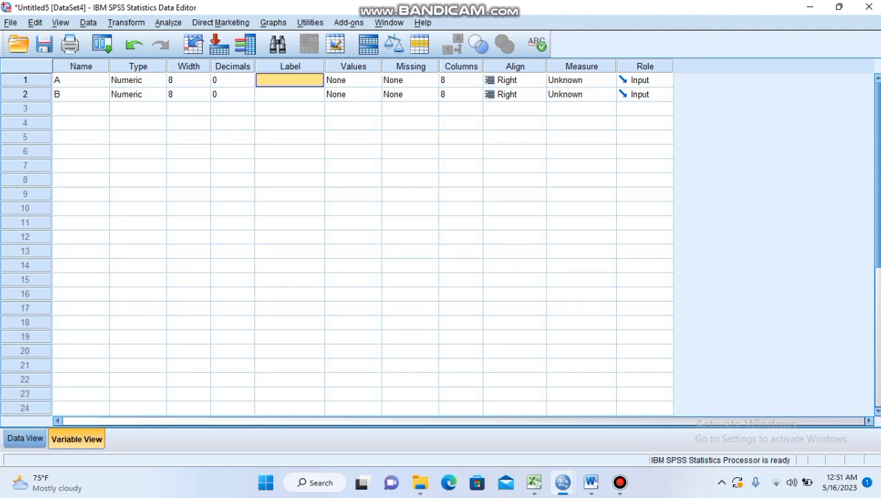
text(Kelas)
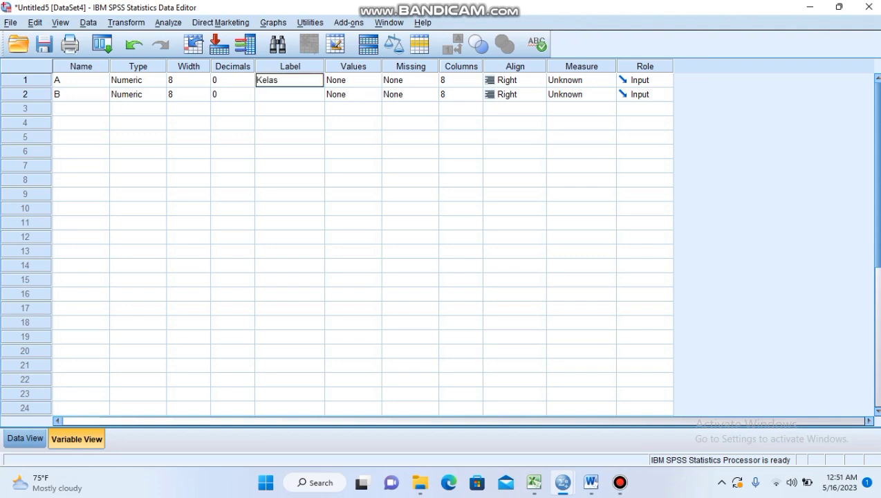
text( A)
key(Return)
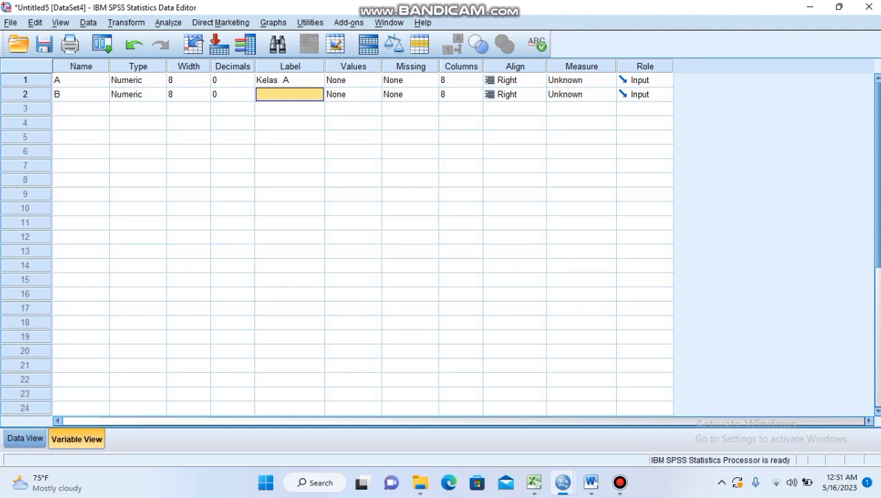
text(Kelas)
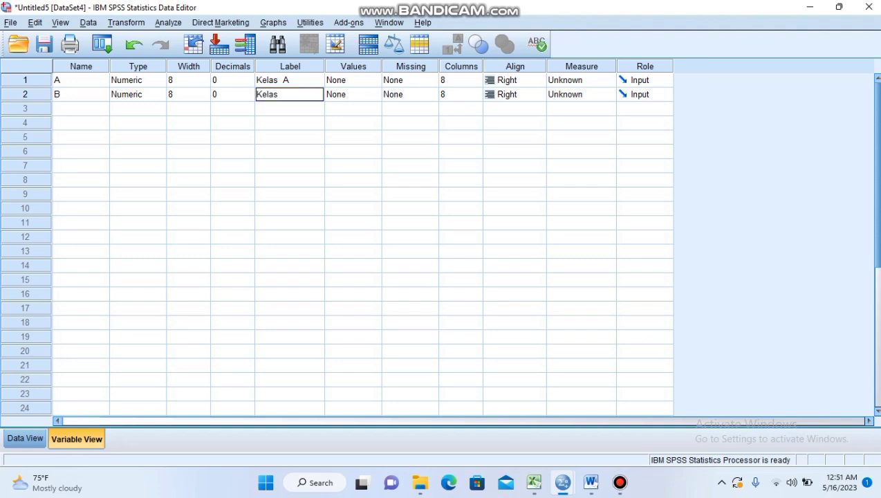
text( B)
Set up a linear regression with Kelas A as the independent variable and Kelas B as the dependent variable
click(25, 439)
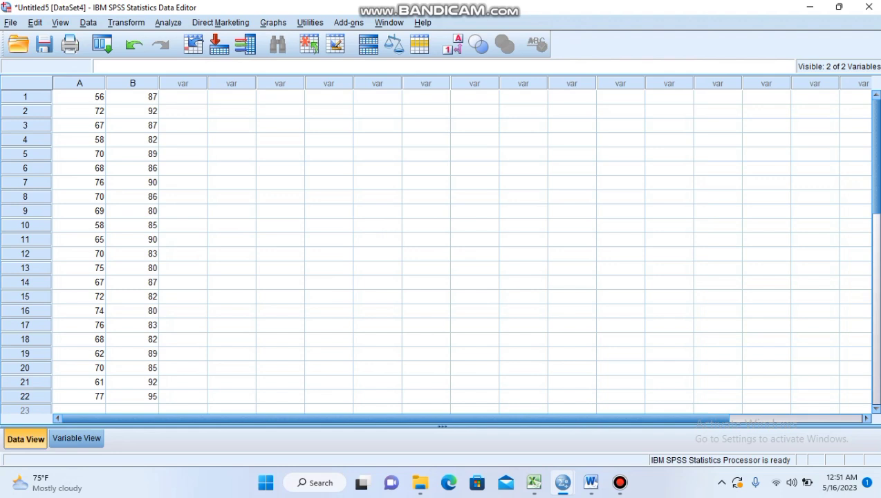
key(alt+a)
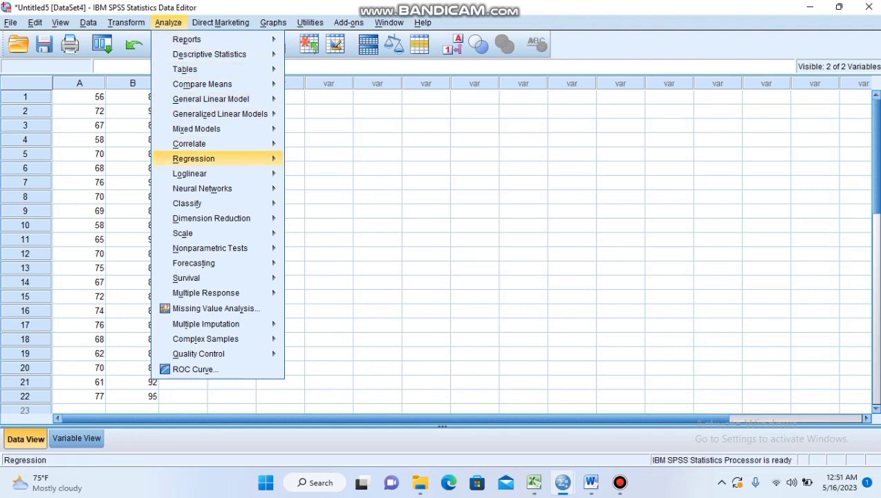
mouse_move(195, 159)
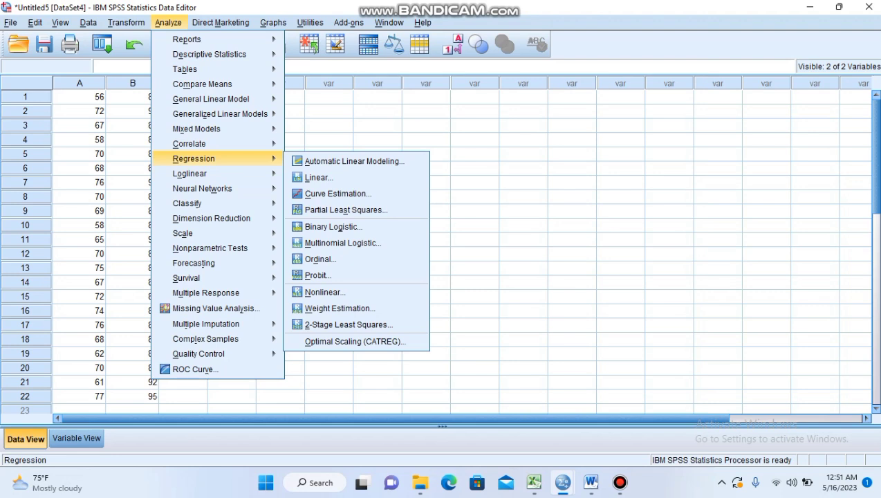
click(319, 177)
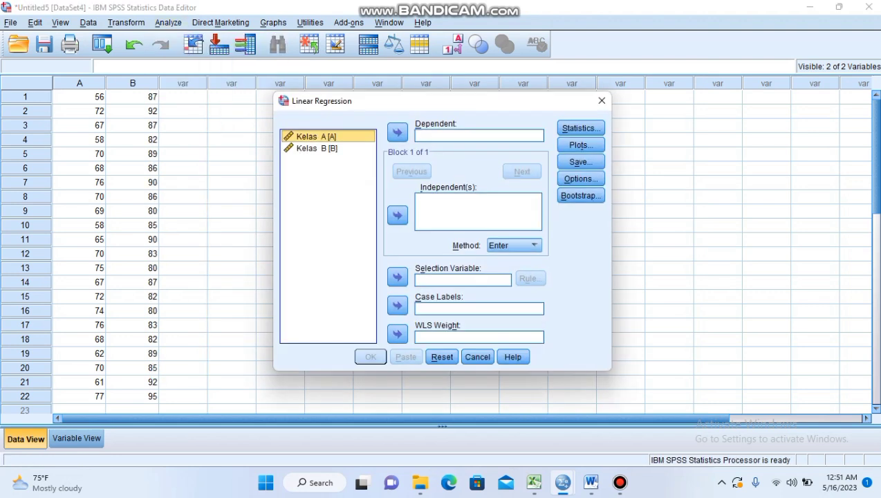
ctrl+click(316, 148)
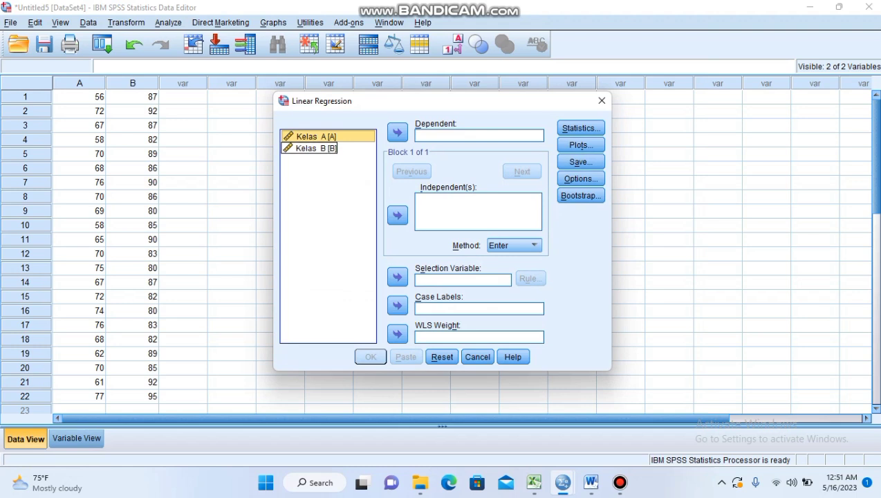
click(337, 136)
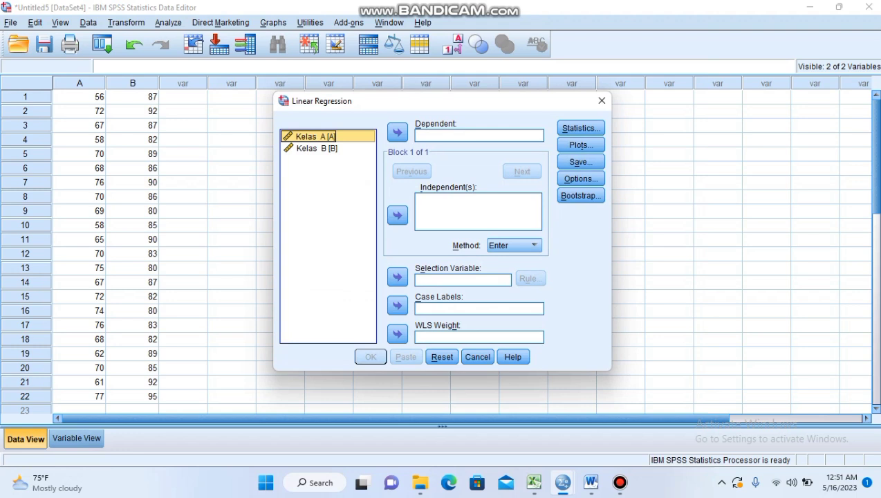
click(397, 216)
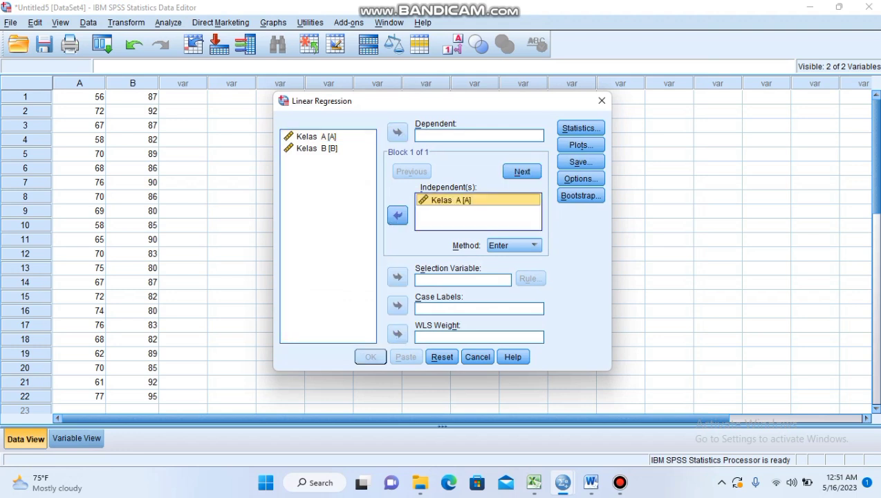
click(317, 148)
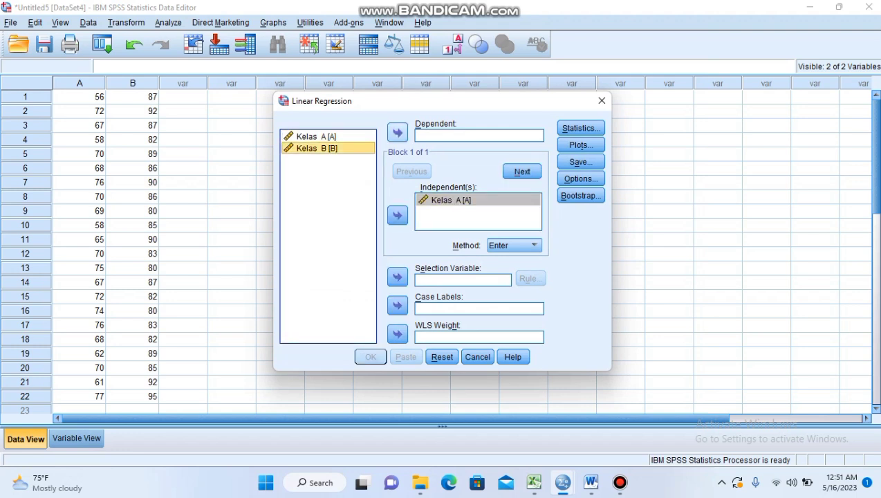
click(398, 132)
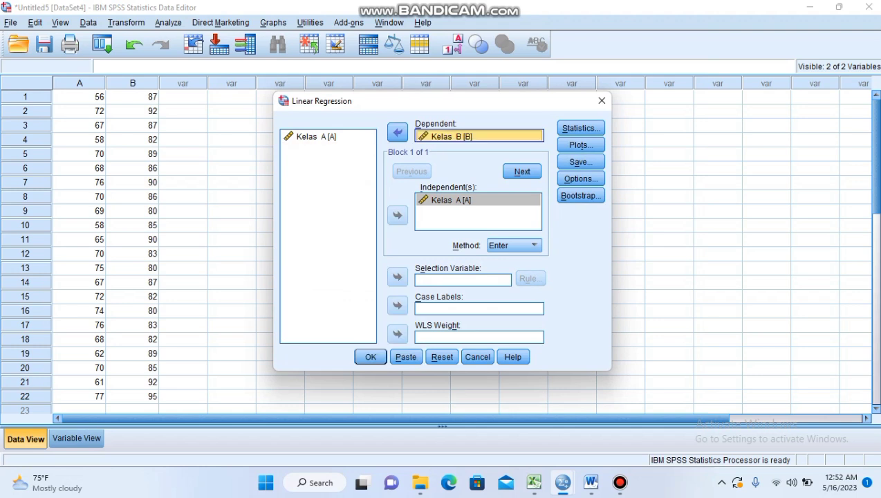
Choose to save the unstandardized residuals and run the linear regression
click(581, 161)
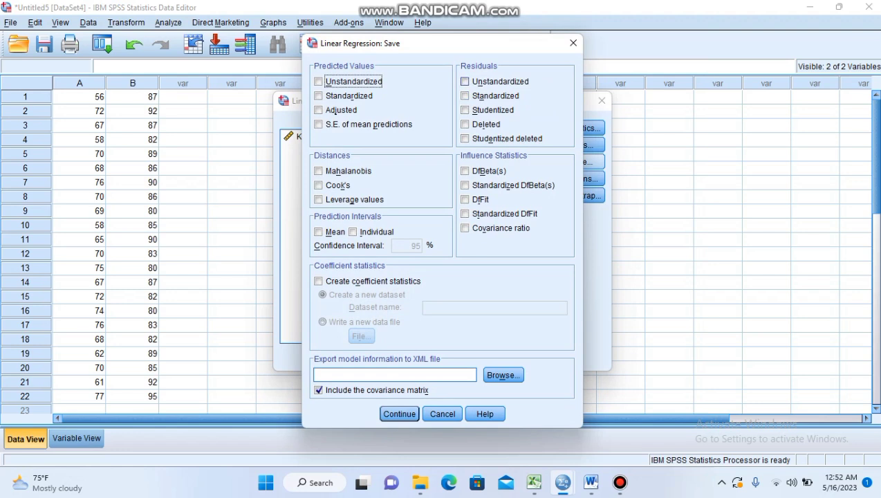
click(465, 81)
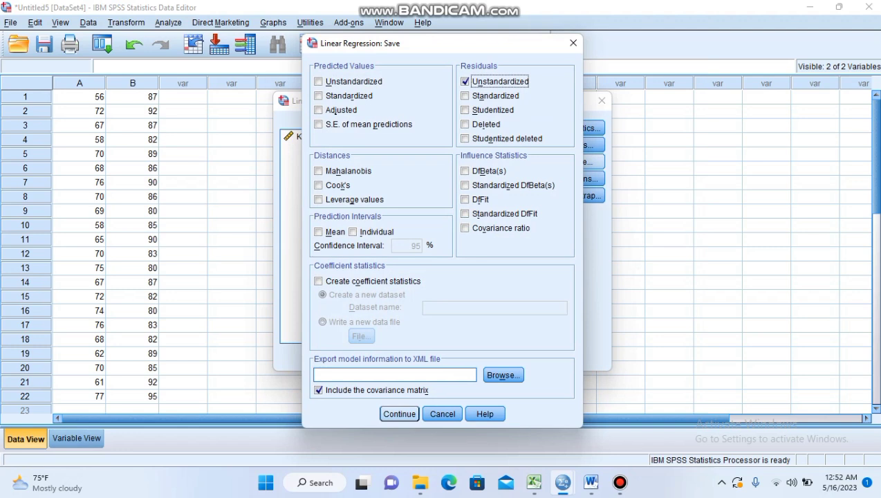
click(400, 413)
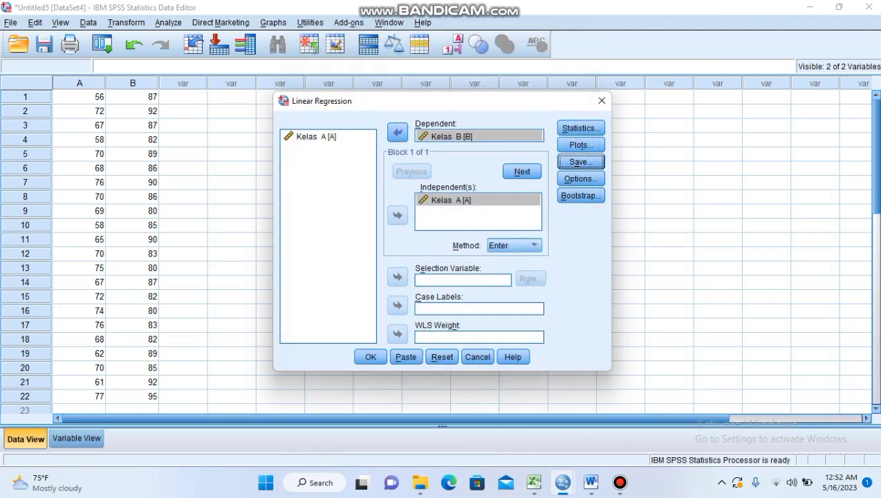
click(370, 357)
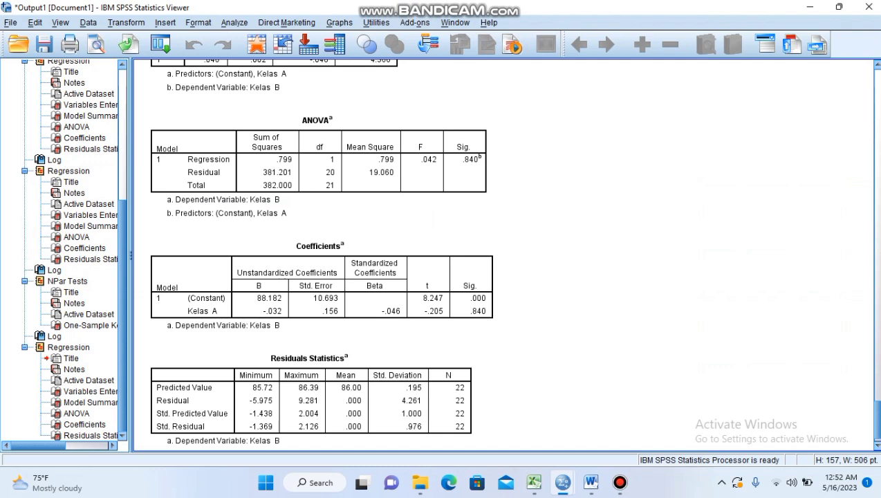
Close the regression output window without saving its contents
click(318, 166)
click(866, 7)
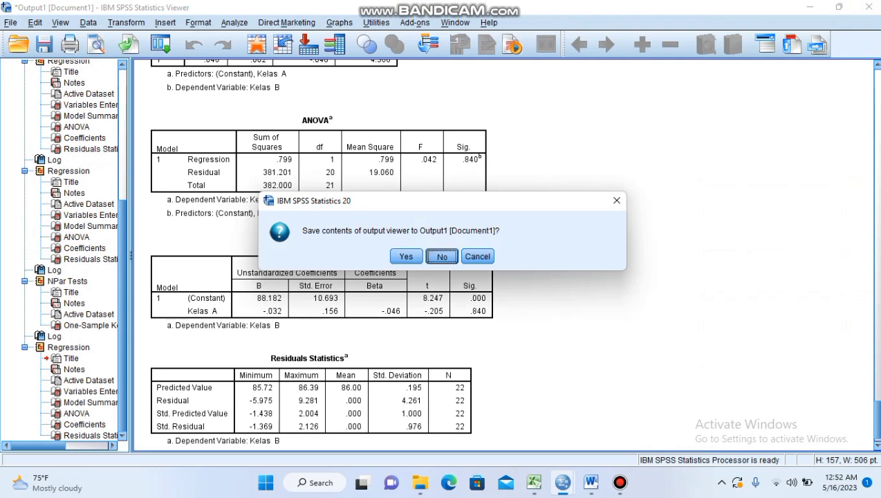
click(441, 256)
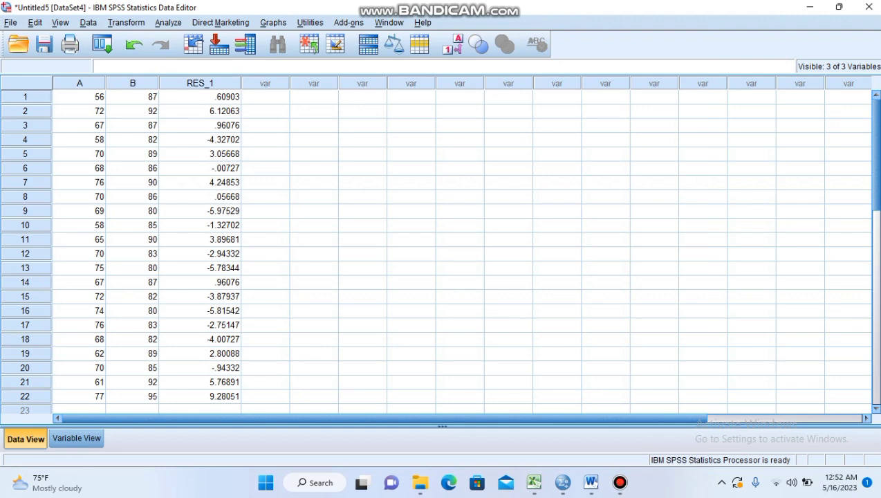
Run a one-sample Kolmogorov-Smirnov test on the unstandardized residuals against the Normal distribution
click(168, 23)
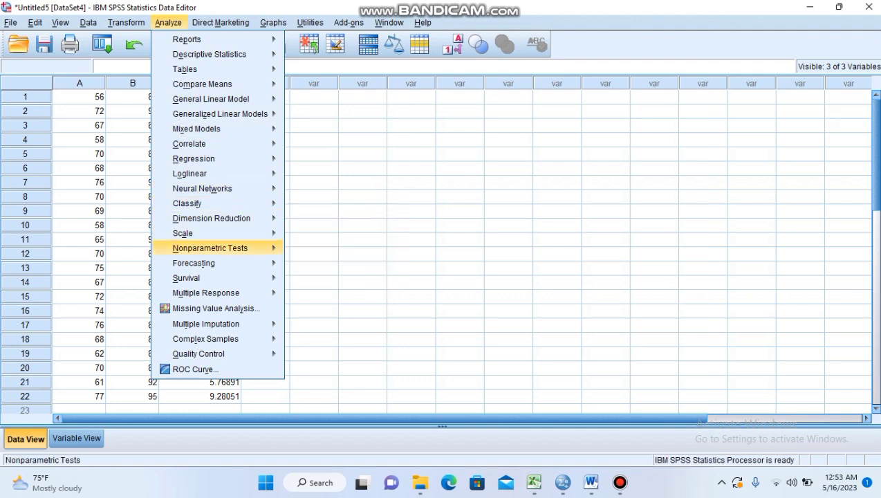
mouse_move(210, 248)
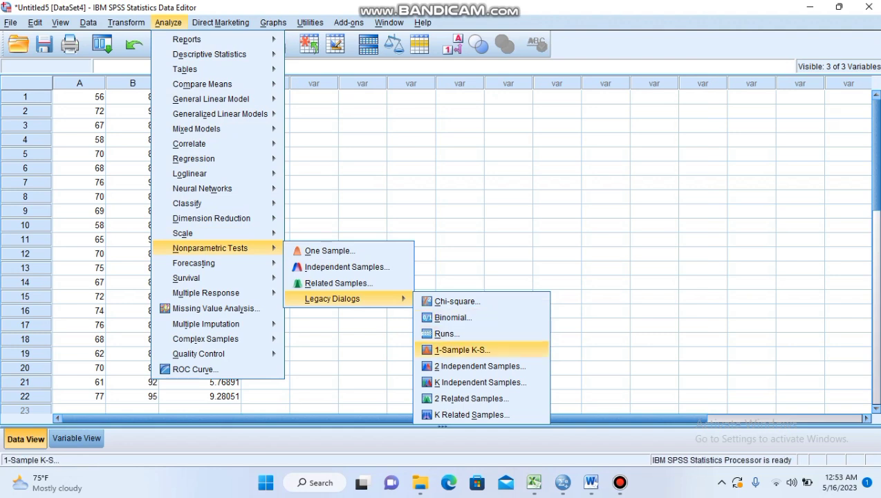
click(462, 350)
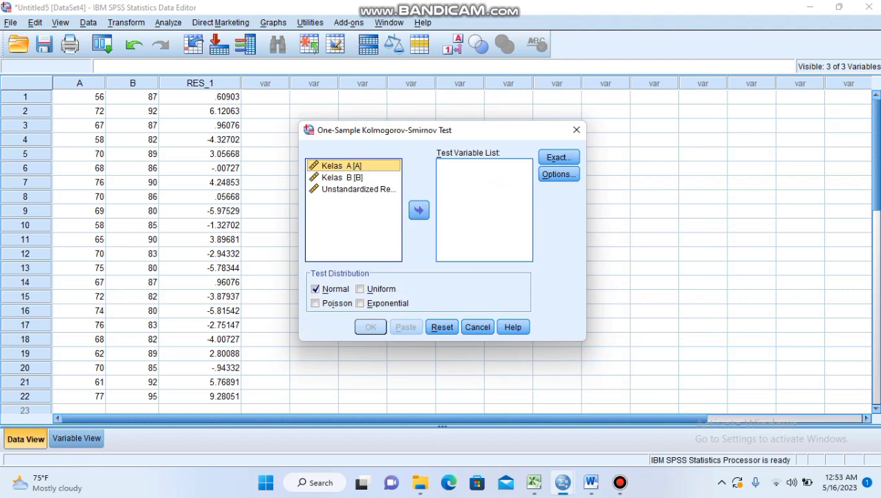
click(355, 189)
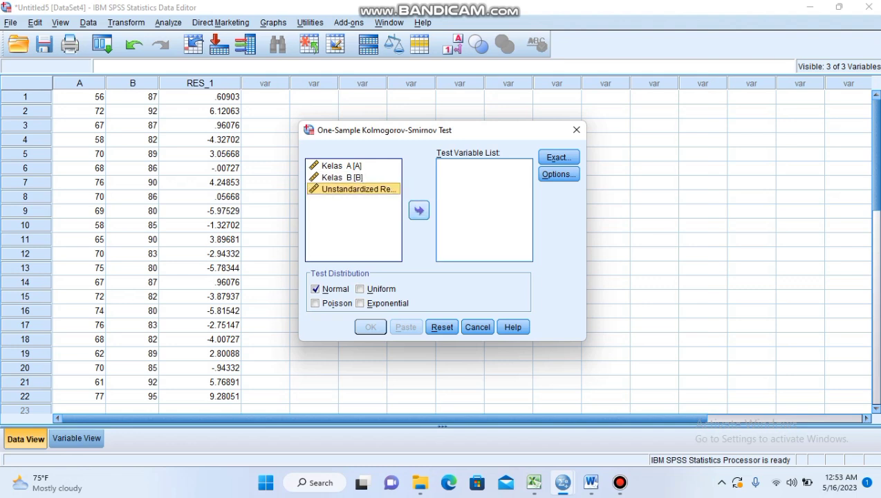
click(420, 210)
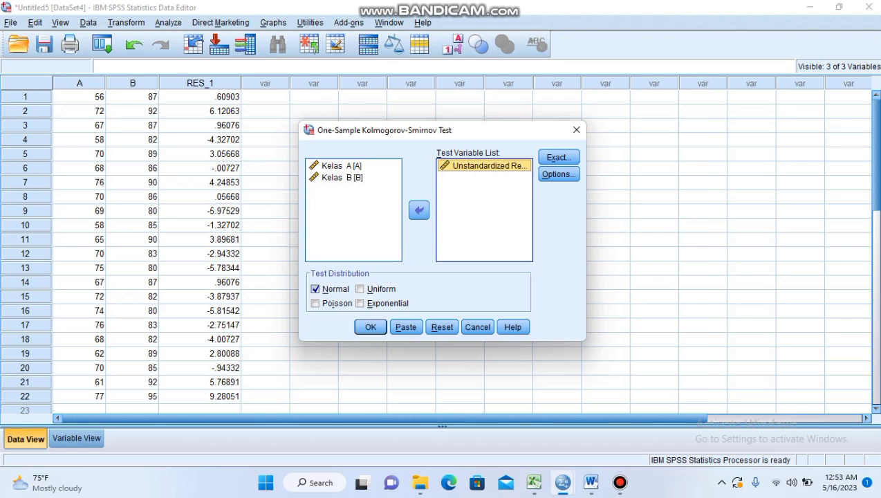
click(370, 328)
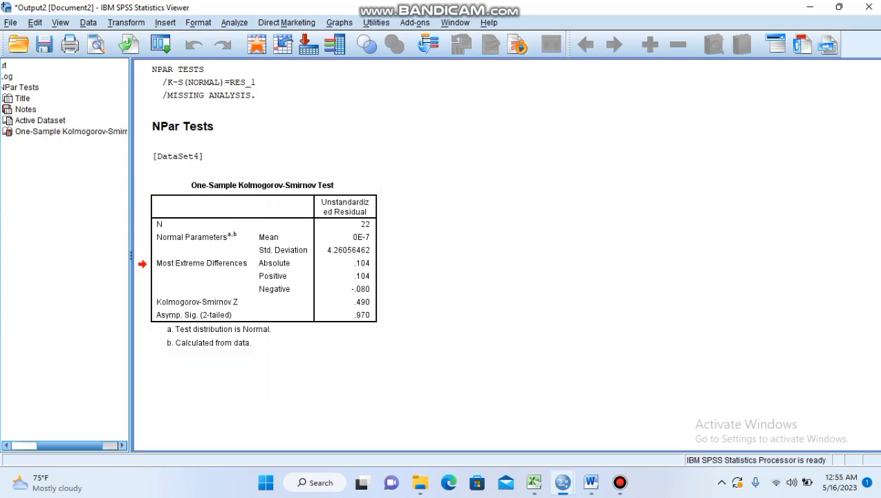
Read the significance decision criteria for the normality test in the Word document, and return to the SPSS test output
click(591, 482)
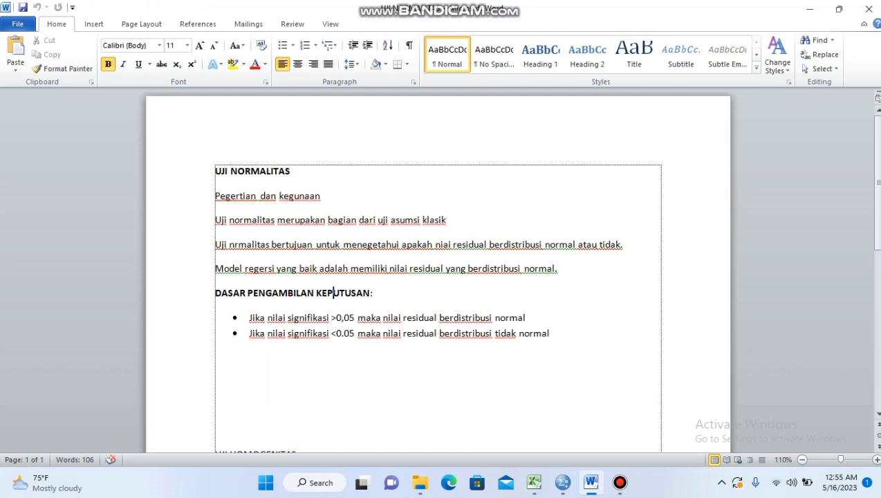
mouse_move(564, 482)
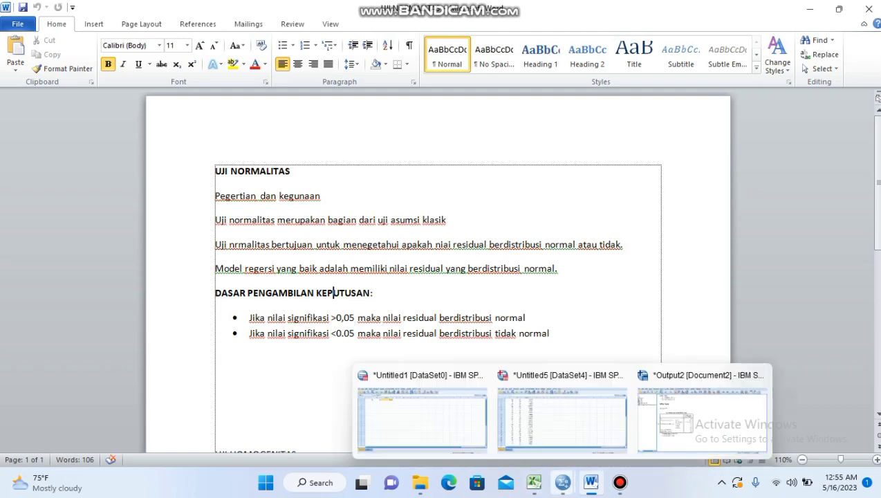
click(702, 412)
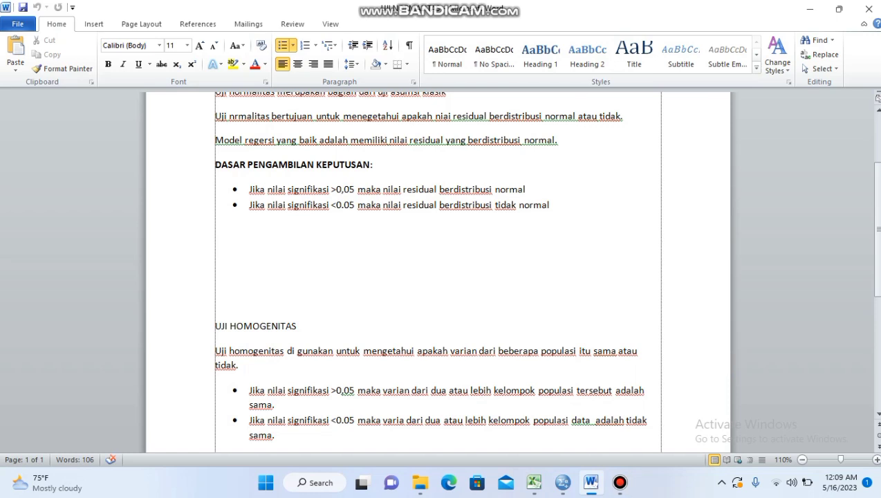
Look over the Kelas A and Kelas B scores in the Excel workbook, and switch to the empty SPSS dataset
mouse_move(535, 483)
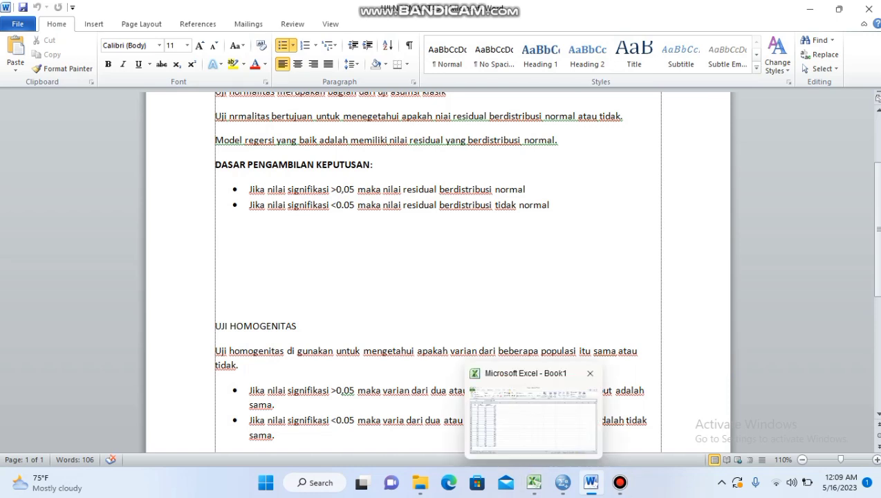
click(532, 421)
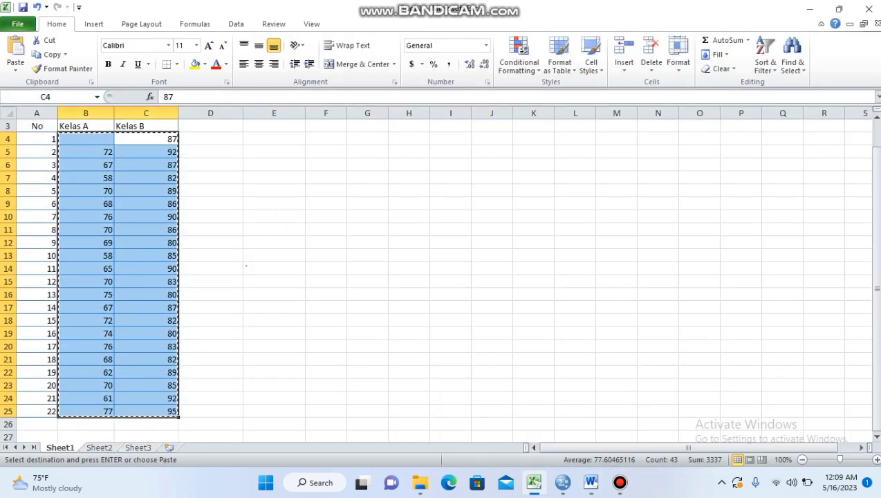
double_click(326, 294)
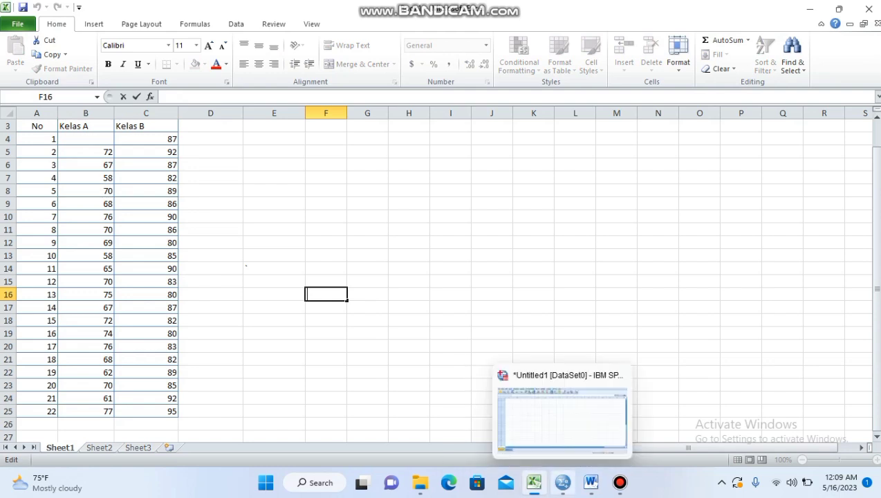
click(562, 415)
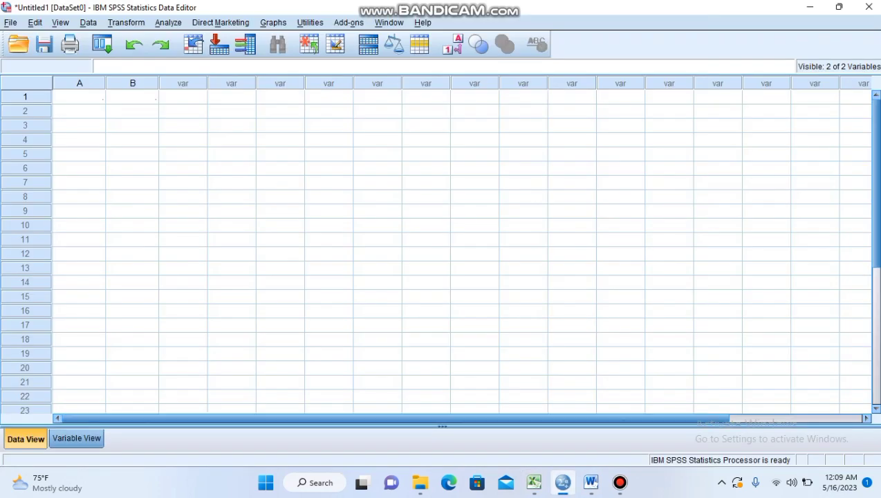
Check the names and labels of variables A and B in the variable definitions, and return to the data grid
click(77, 439)
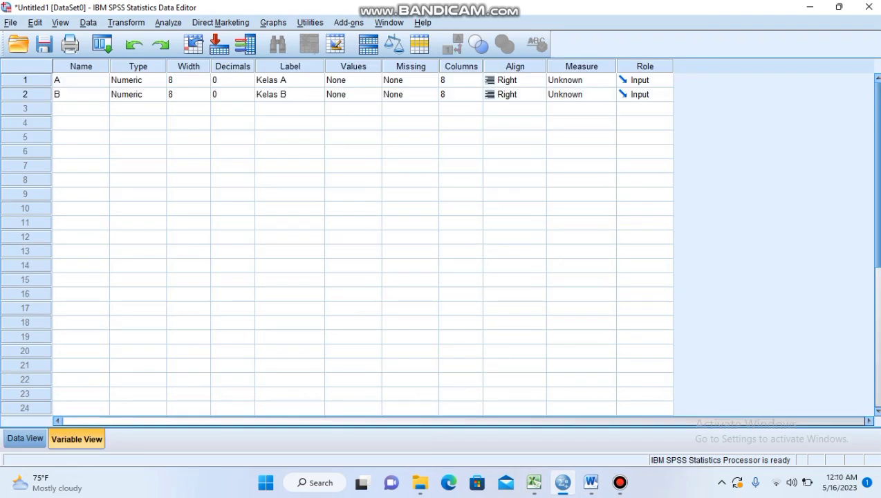
click(80, 80)
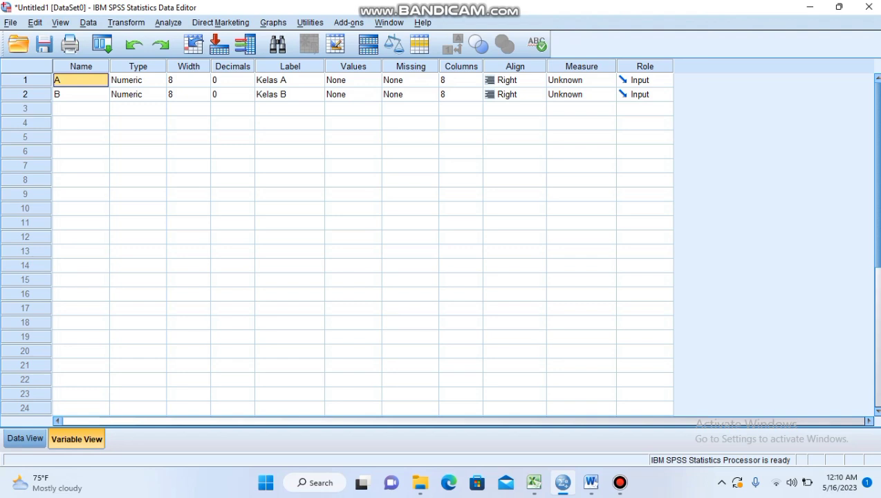
click(290, 94)
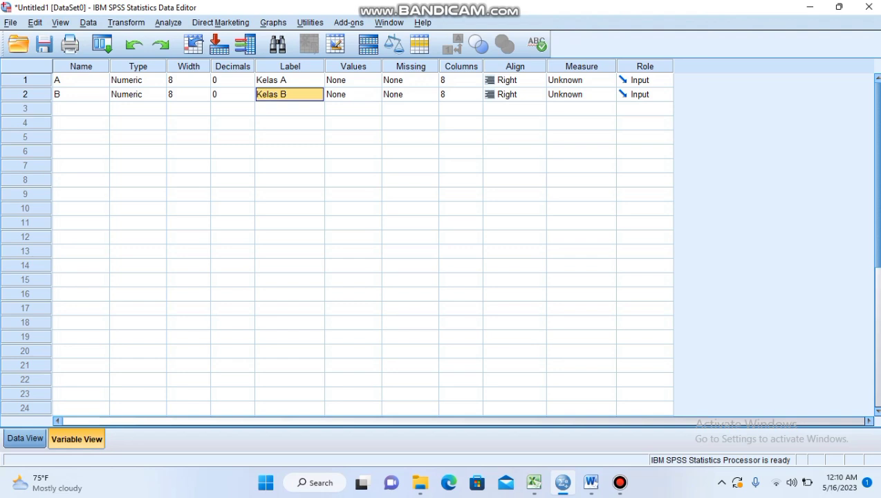
click(25, 438)
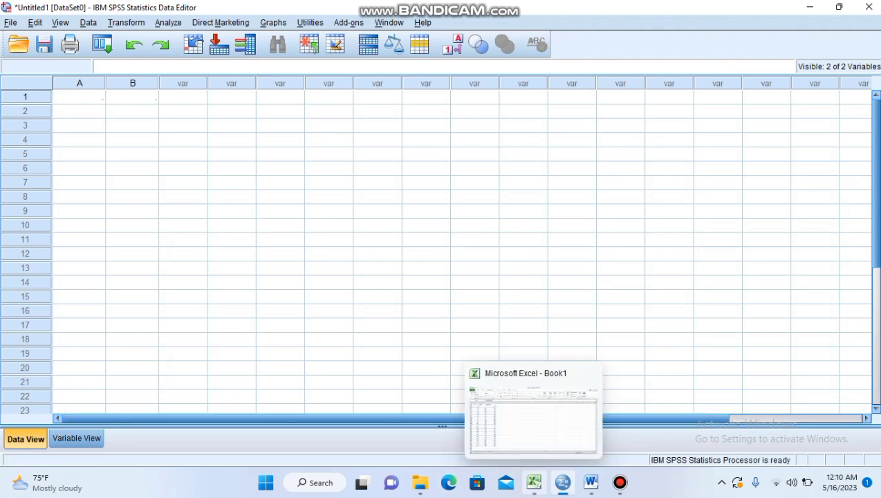
Switch to the Excel workbook and copy the Kelas A and Kelas B scores in B4:C25
click(534, 482)
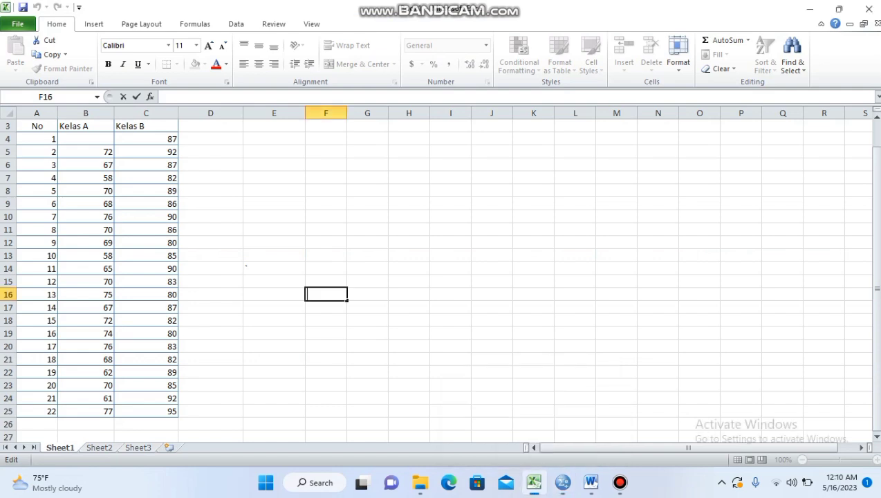
click(146, 139)
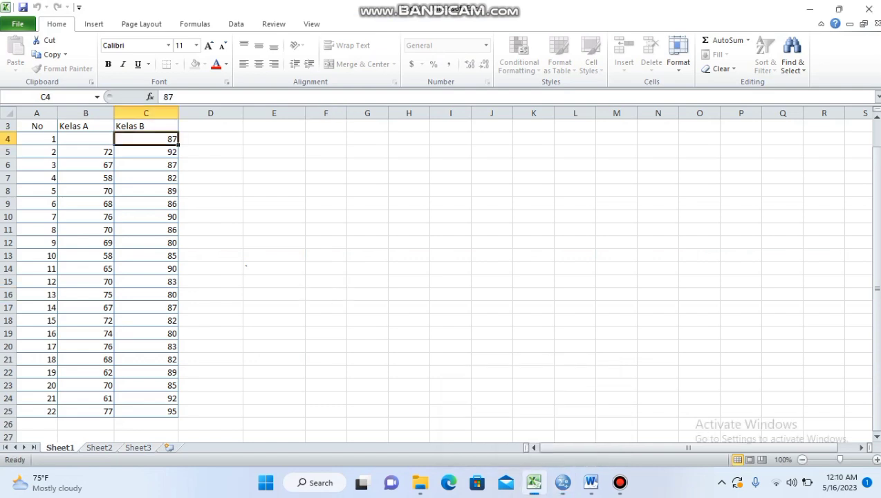
drag(86, 140, 146, 411)
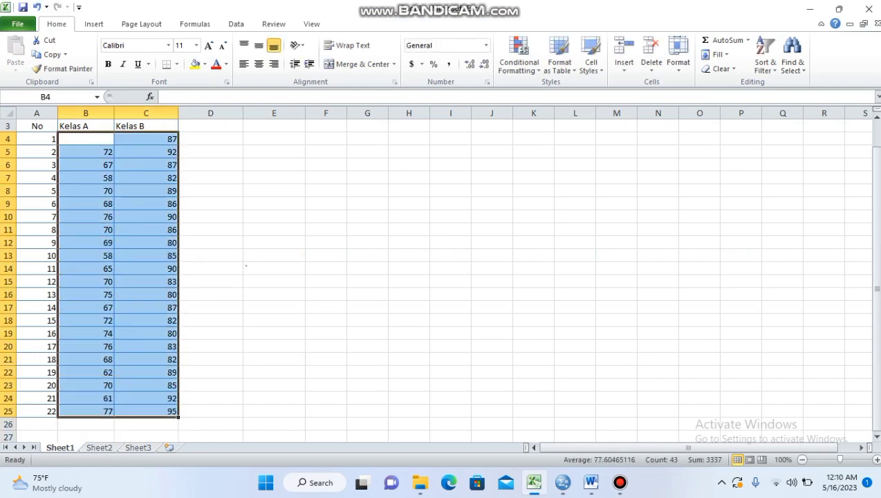
right_click(168, 416)
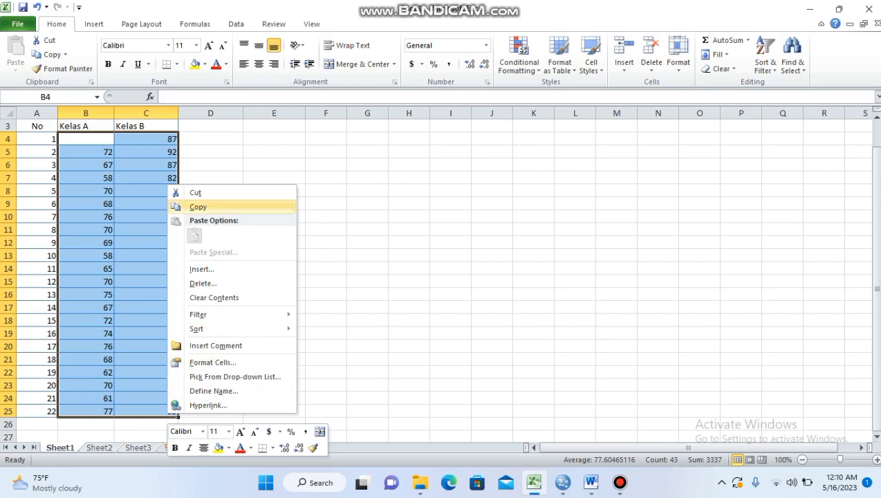
click(198, 207)
Switch back to SPSS and paste the copied scores into columns A and B starting at row 1
mouse_move(562, 483)
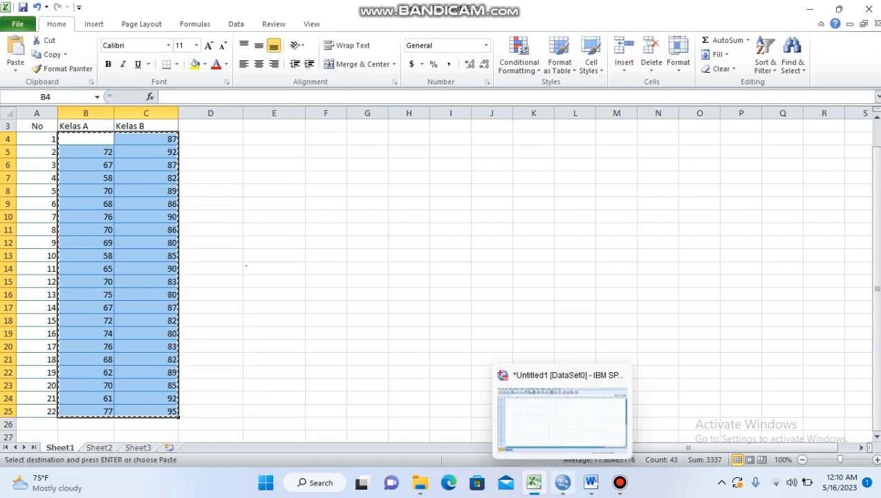
click(562, 415)
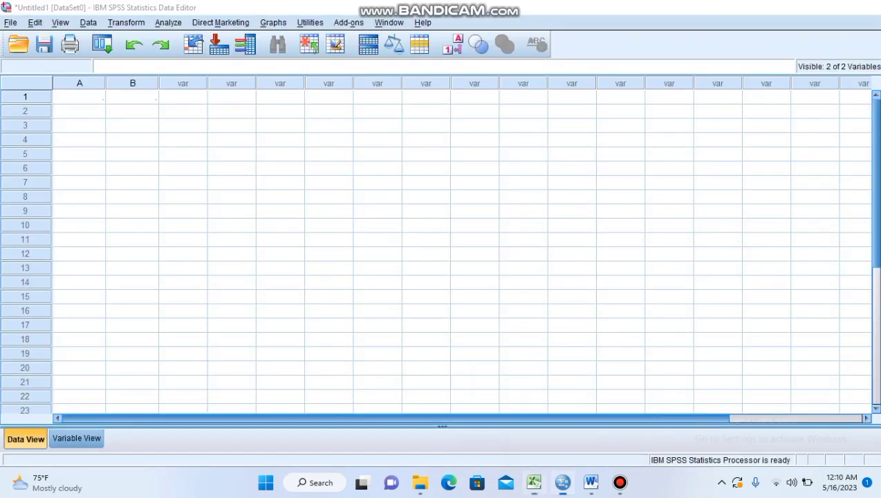
click(79, 97)
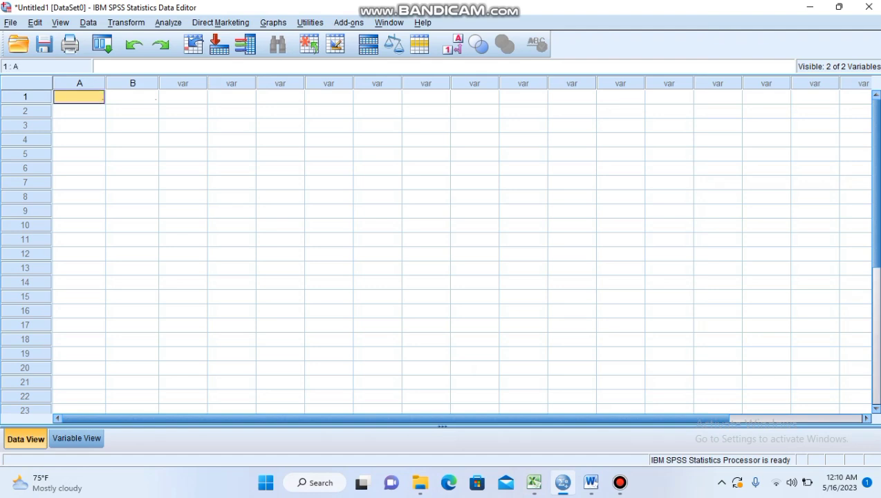
right_click(86, 99)
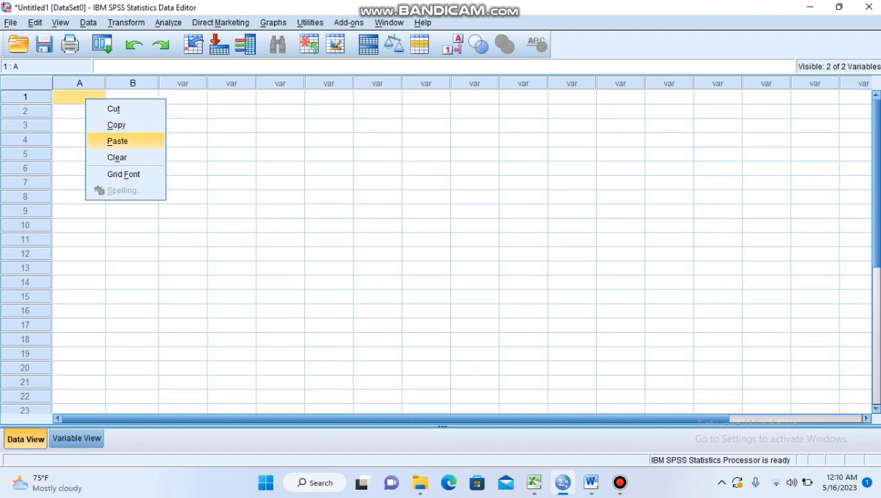
click(118, 141)
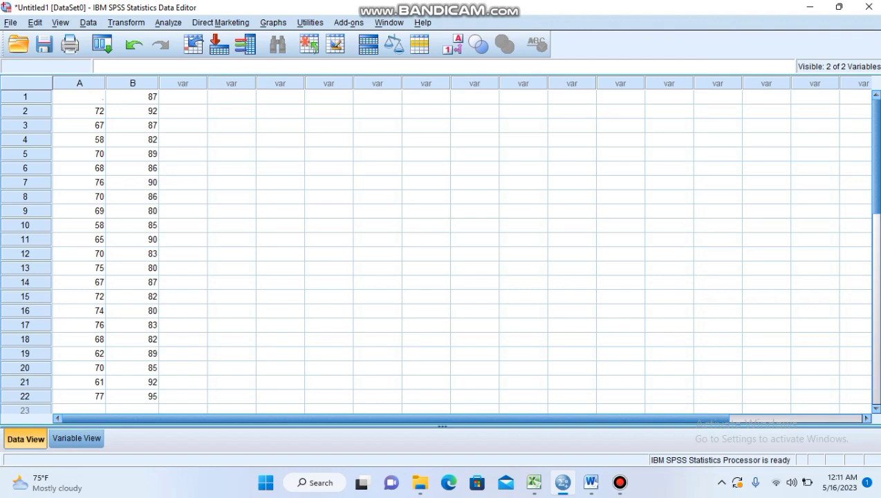
Set up a One-Way ANOVA with Kelas A as the dependent variable and Kelas B as the factor
key(alt+a)
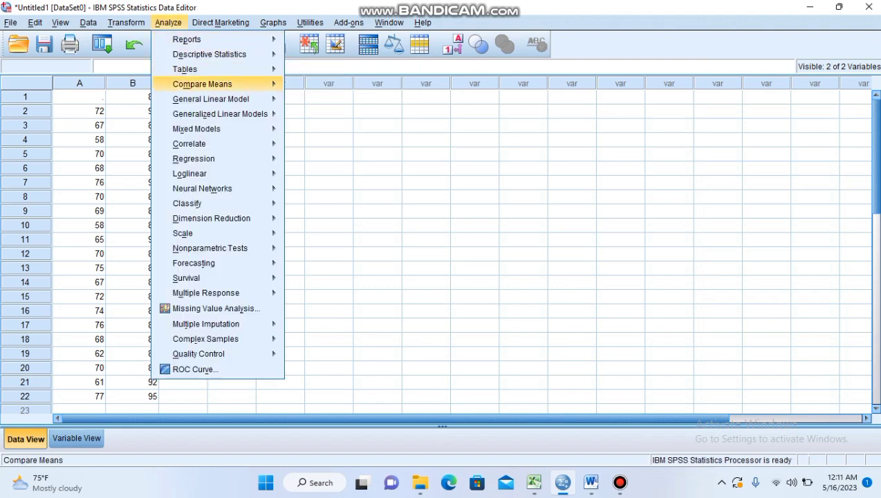
mouse_move(202, 83)
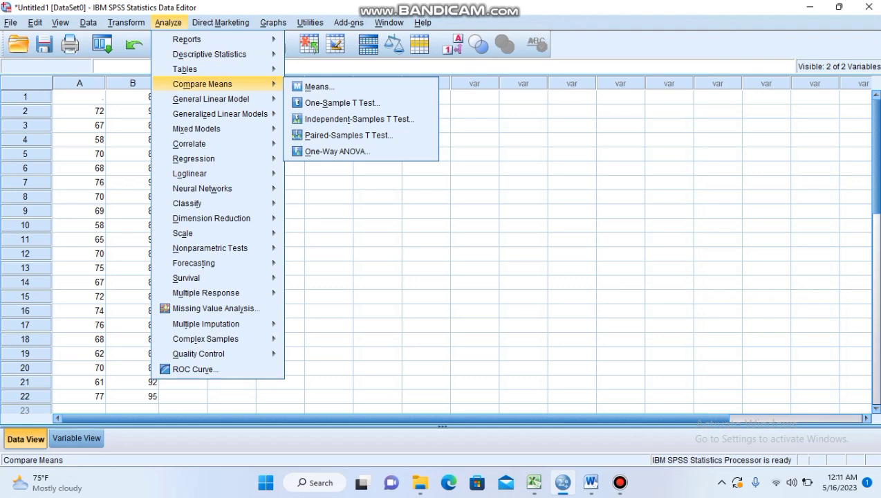
key(Right)
key(Down)
key(Down)
key(Down)
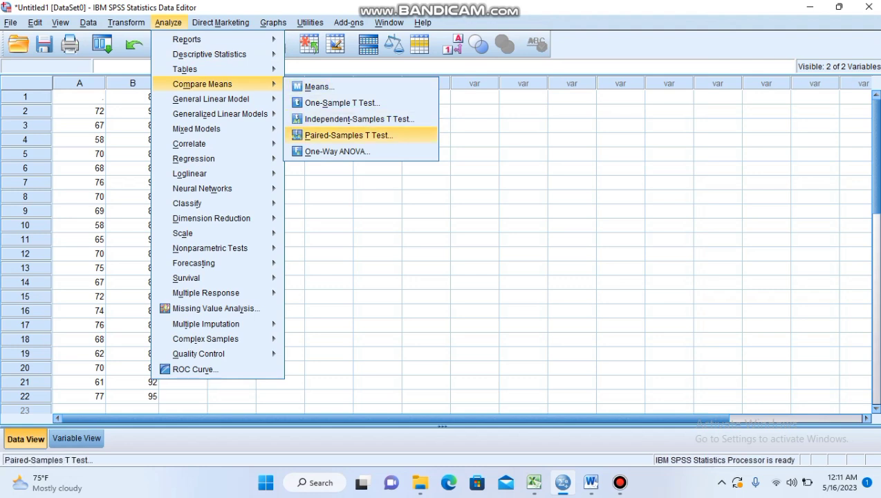
key(Down)
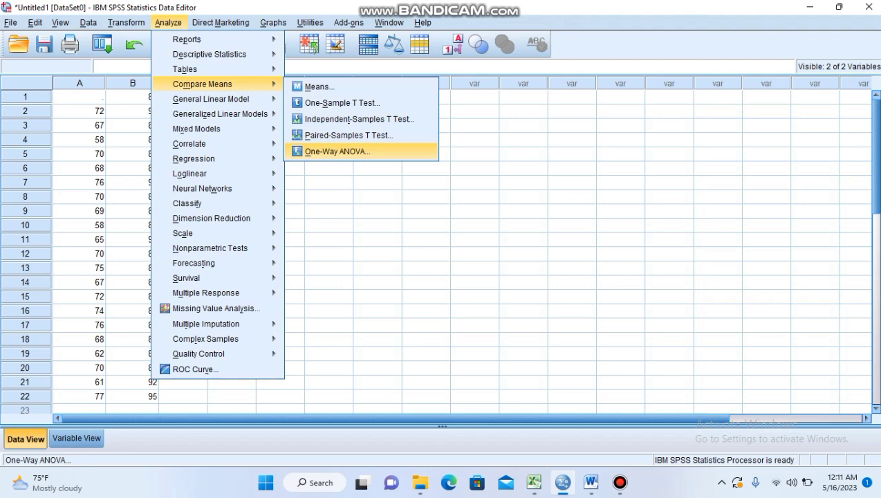
key(Return)
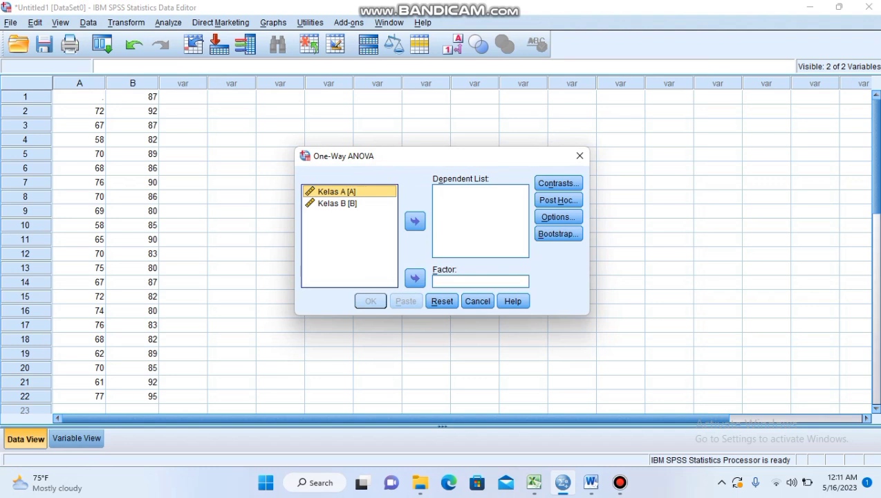
click(415, 221)
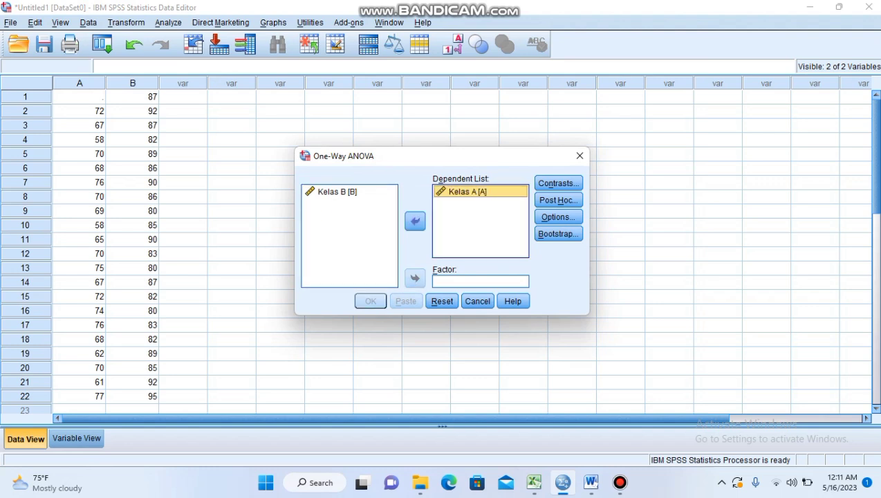
click(338, 191)
click(415, 278)
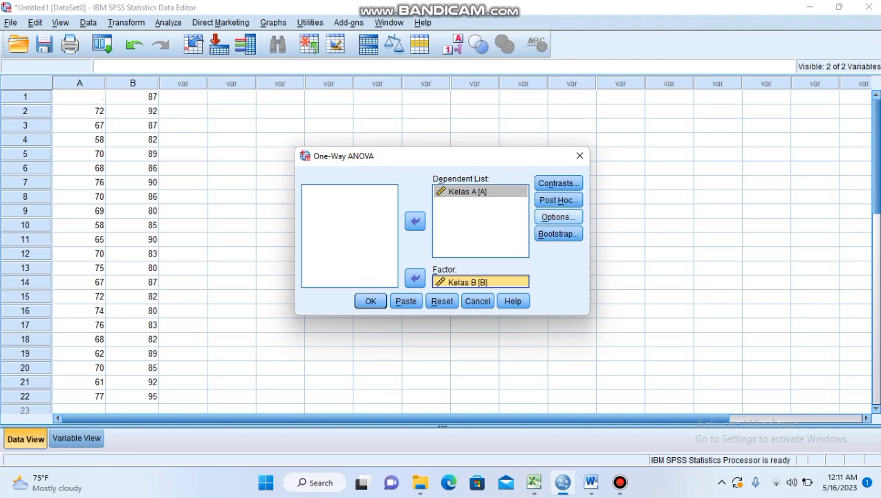
Enable the homogeneity of variance test for the One-Way ANOVA and run the analysis
click(558, 216)
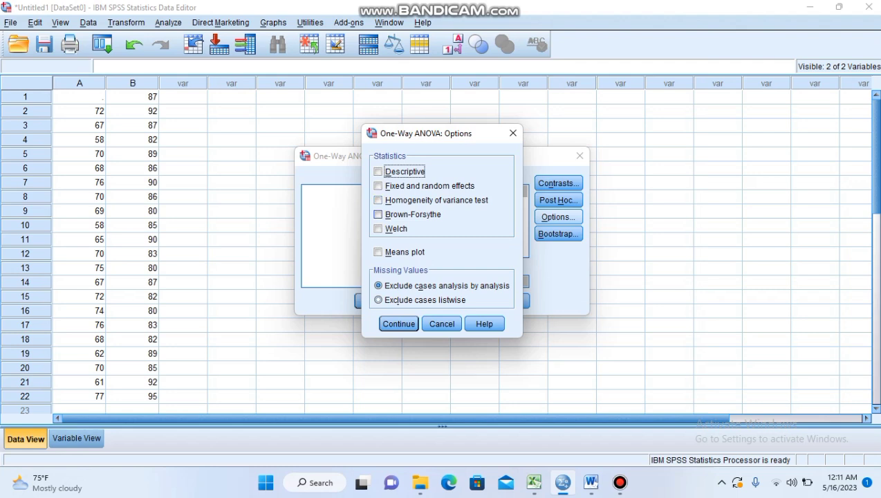
click(378, 200)
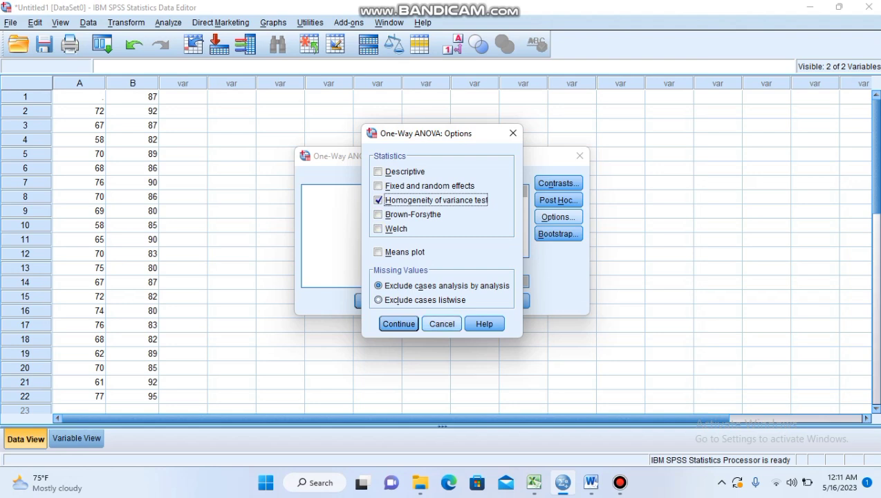
click(399, 324)
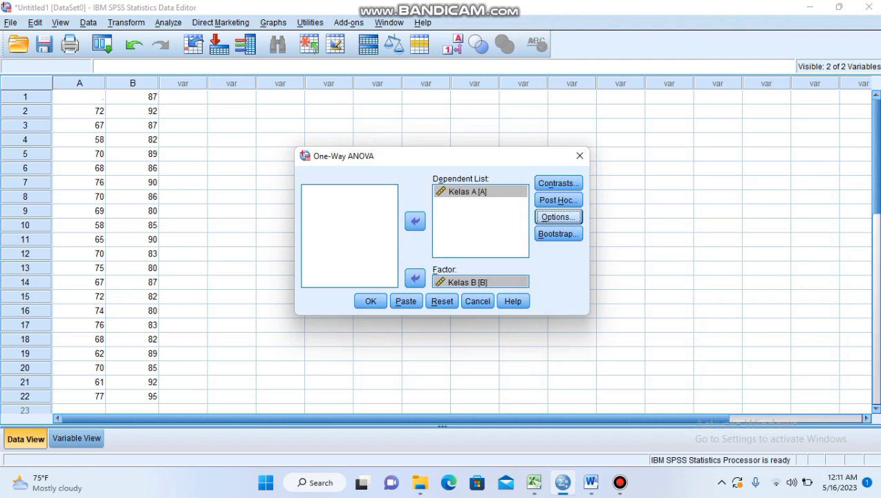
click(371, 301)
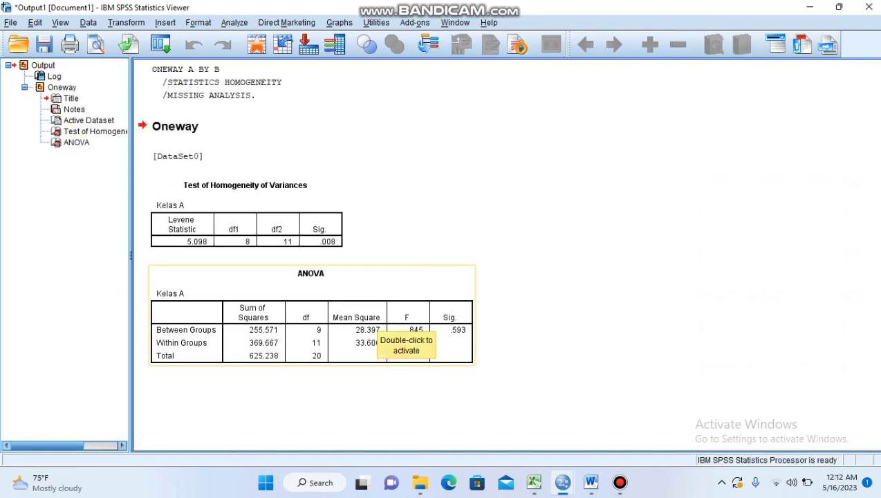
Examine the Test of Homogeneity of Variances and ANOVA tables for Kelas A in the output
click(443, 160)
click(429, 131)
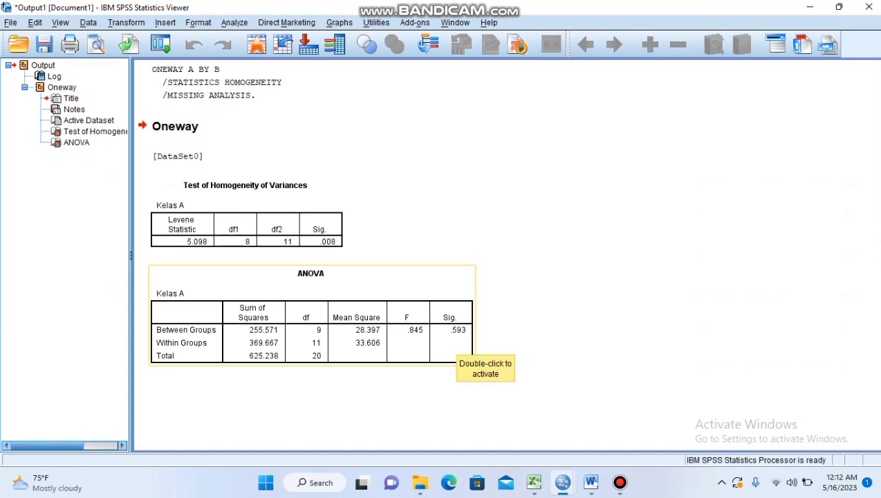
click(457, 342)
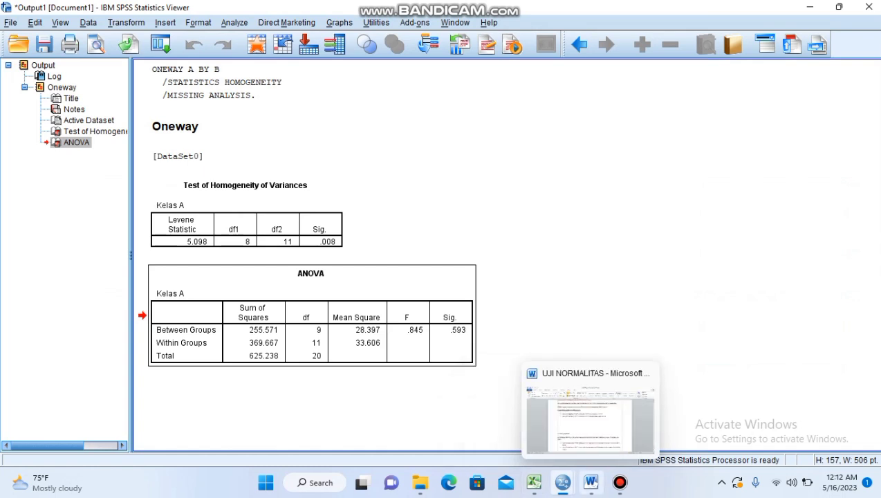
Switch to the UJI NORMALITAS document in Word and compare its UJI HOMOGENITAS decision rules with the SPSS output
click(591, 482)
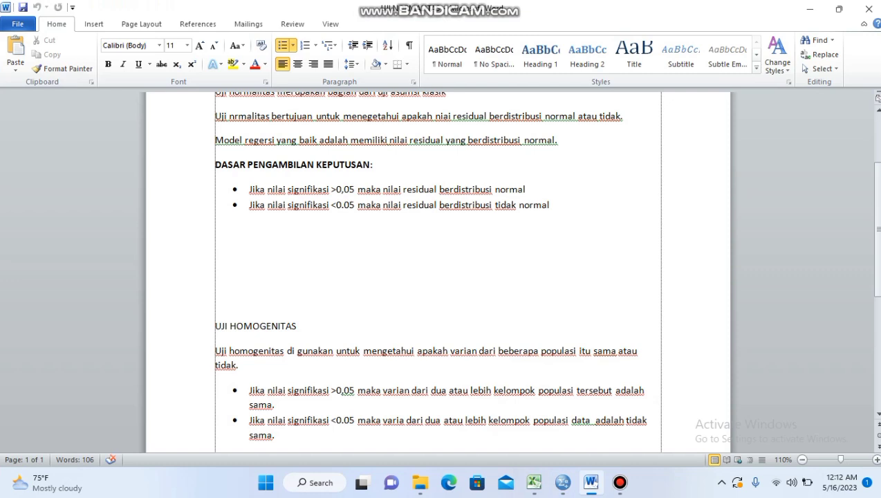
mouse_move(562, 482)
click(633, 408)
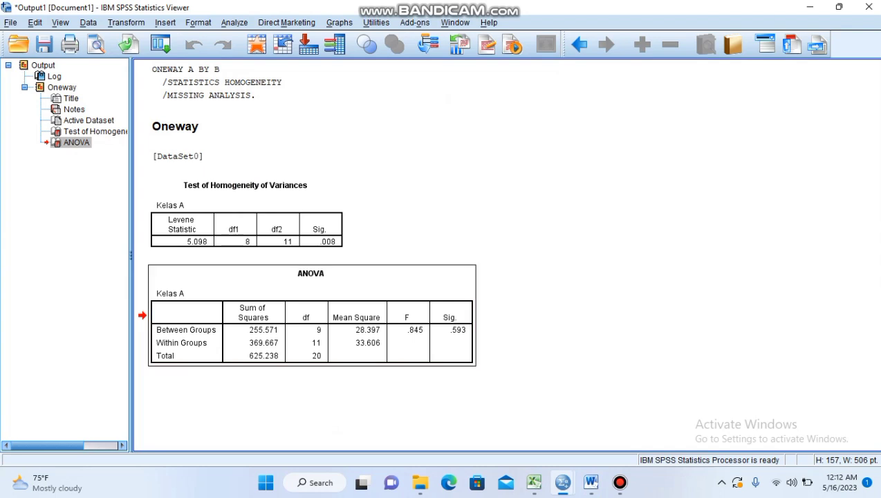
mouse_move(562, 483)
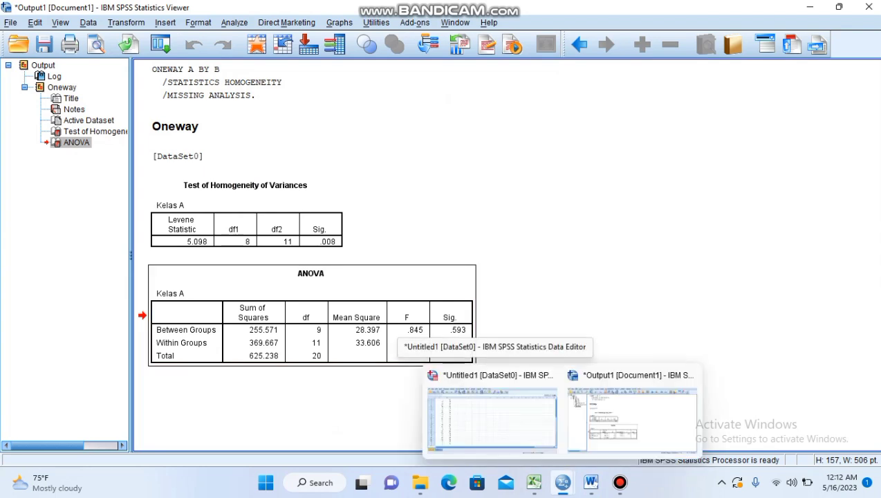
mouse_move(591, 483)
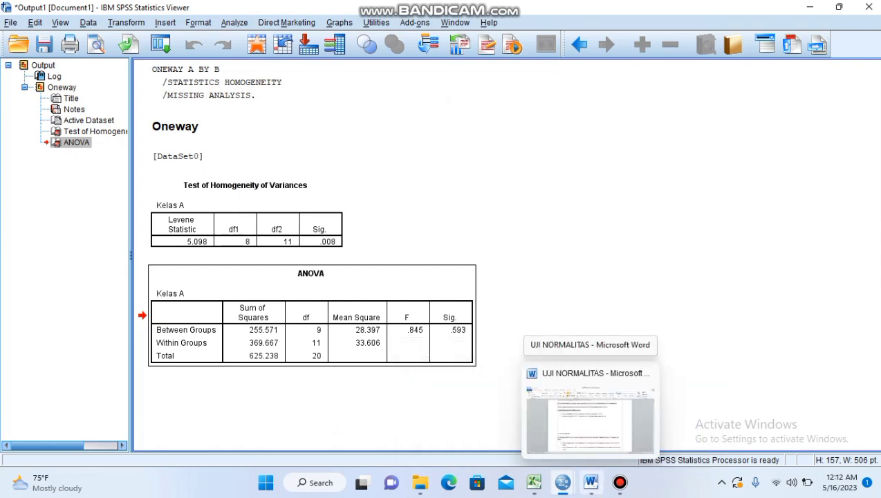
click(590, 415)
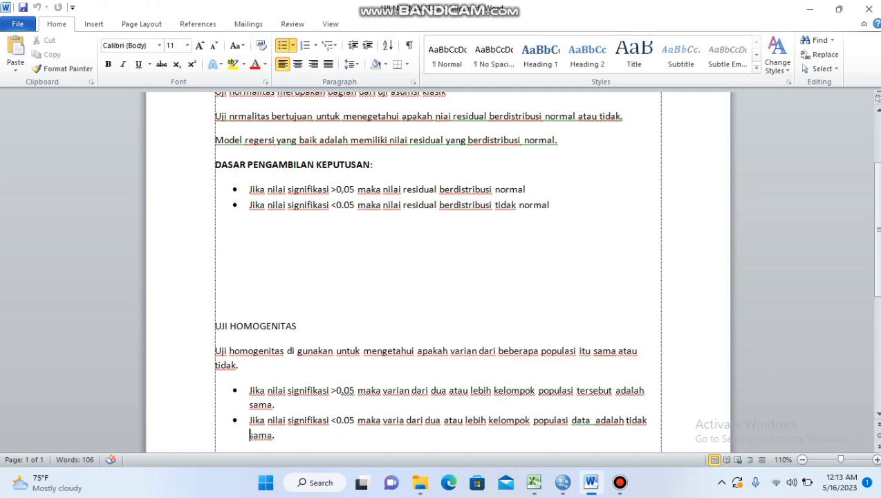
Read the UJI LINEARITAS section and its decision rules in the Word document
mouse_move(620, 483)
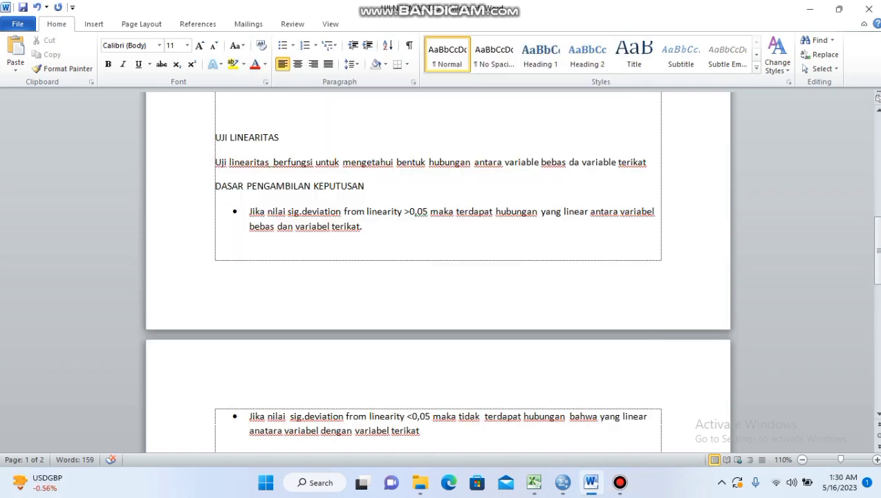
click(362, 227)
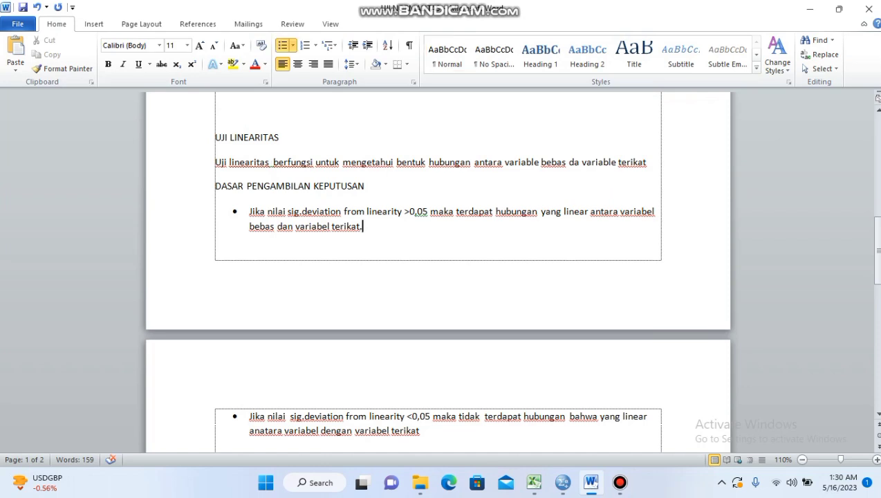
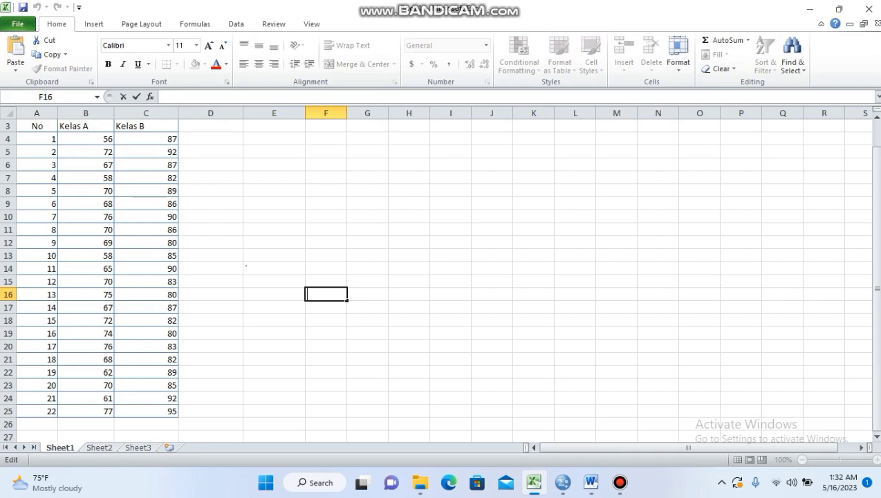
Check the empty Untitled7 data set in SPSS, then switch back to Excel and copy the Kelas A and Kelas B scores in B4:C25
mouse_move(563, 482)
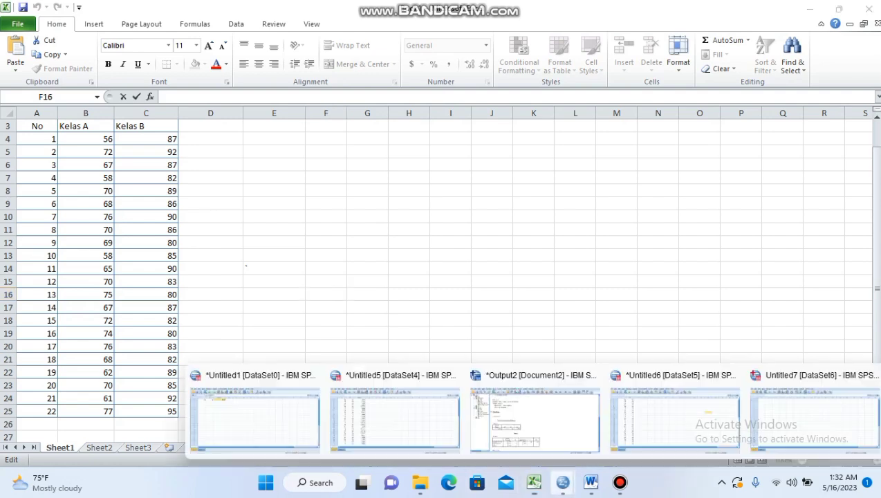
click(815, 419)
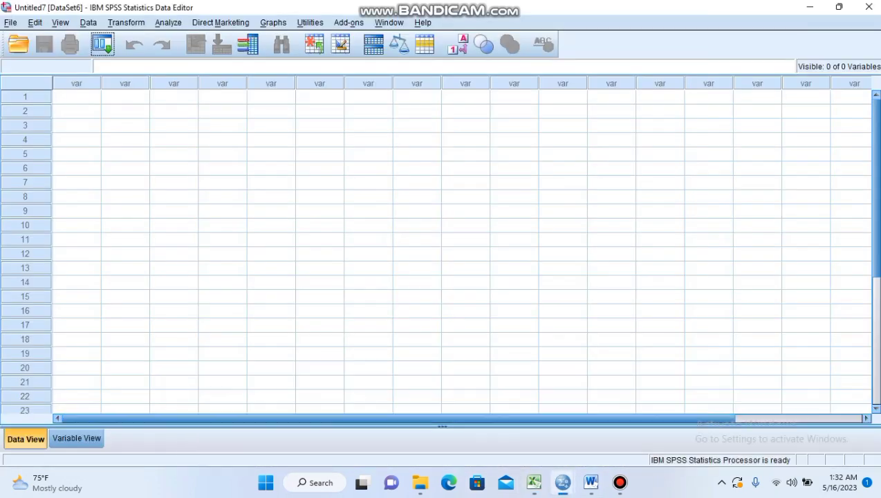
mouse_move(562, 483)
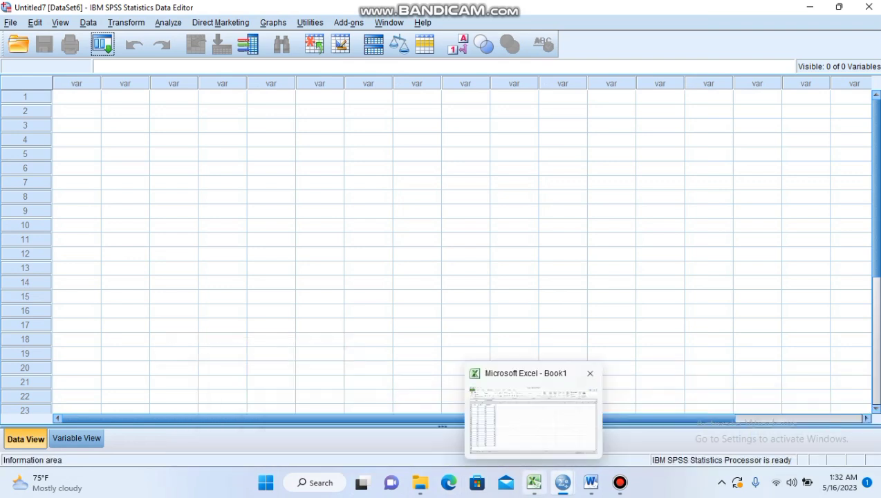
click(534, 482)
click(86, 139)
drag(86, 139, 146, 411)
right_click(173, 414)
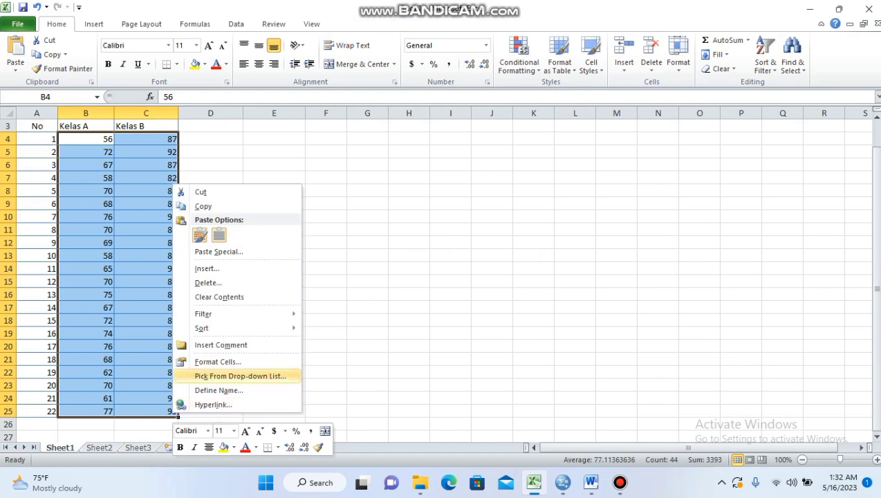
click(203, 206)
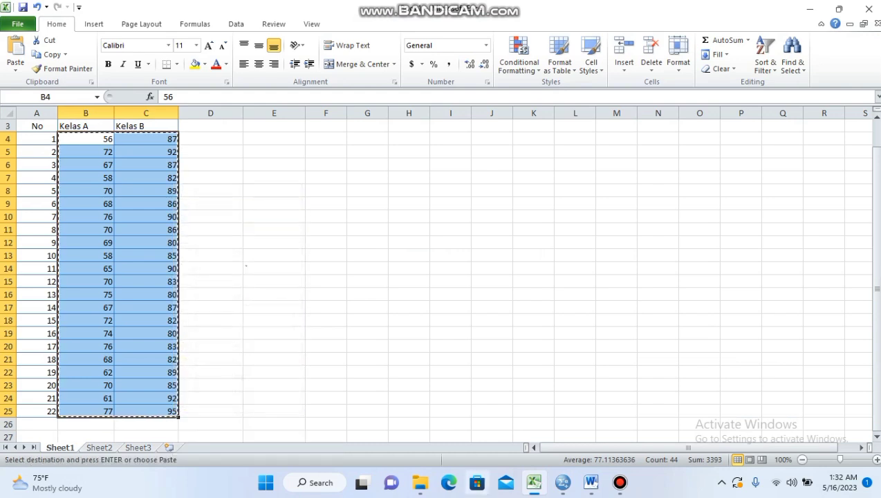
Switch to the empty Untitled7 data set in SPSS and paste the copied scores into the first two columns from row 1
mouse_move(563, 483)
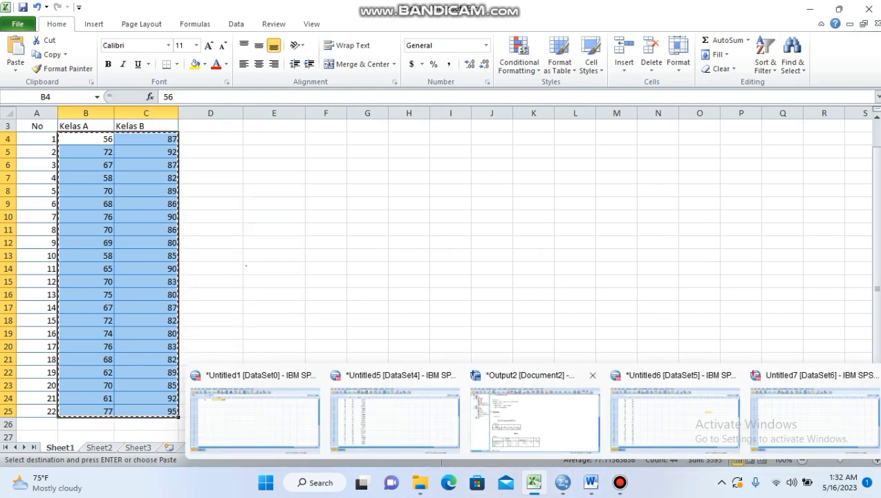
click(813, 416)
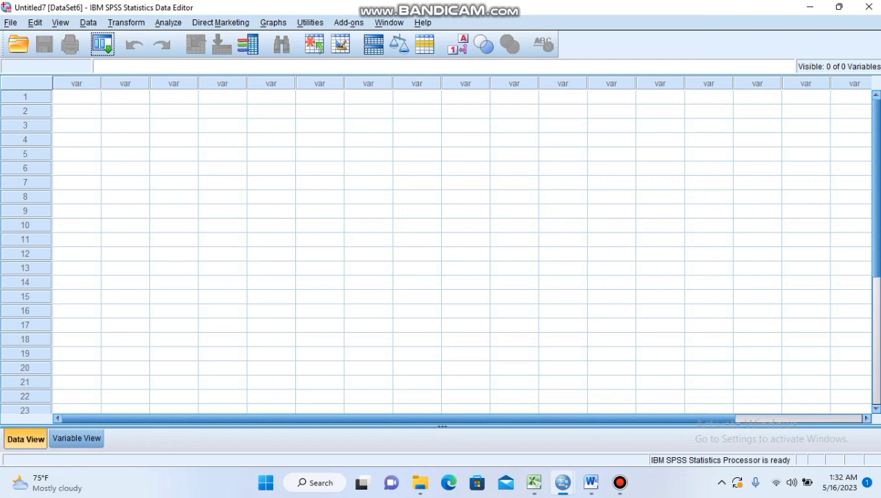
click(76, 97)
right_click(79, 101)
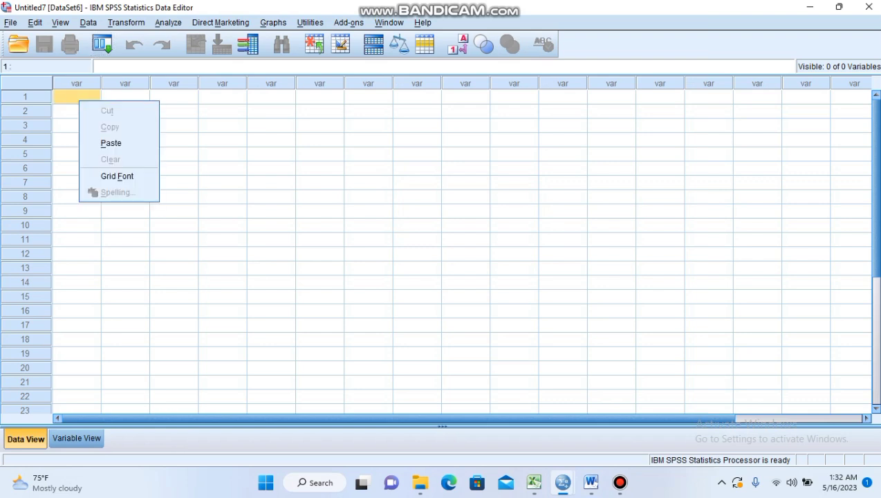
click(110, 144)
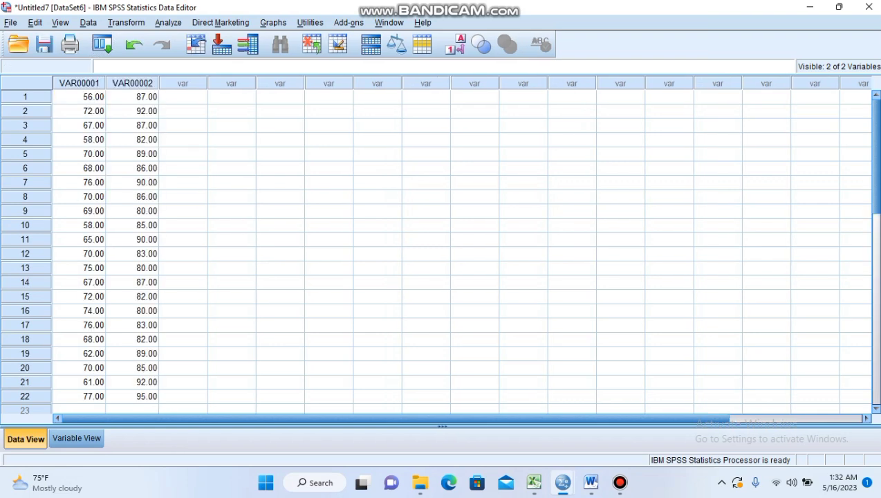
Rename the two pasted variables A and B in the variable definitions
click(76, 438)
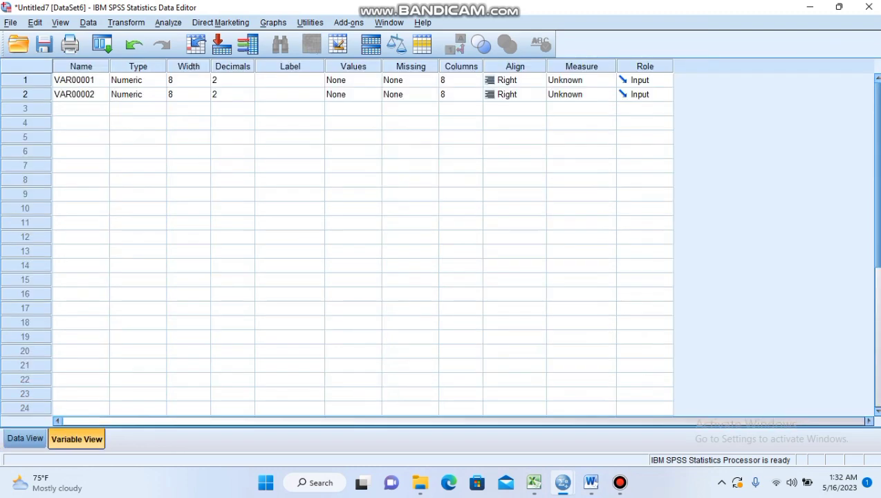
click(81, 80)
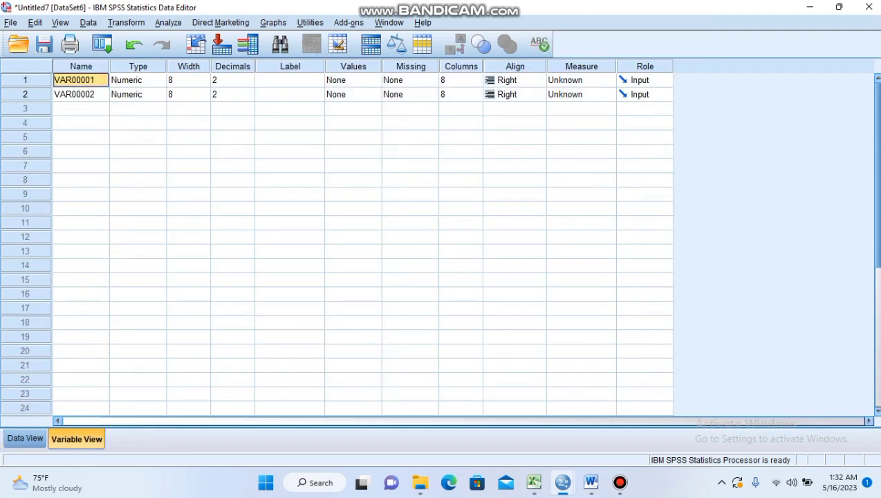
key(BackSpace)
text(a)
key(BackSpace)
text(A)
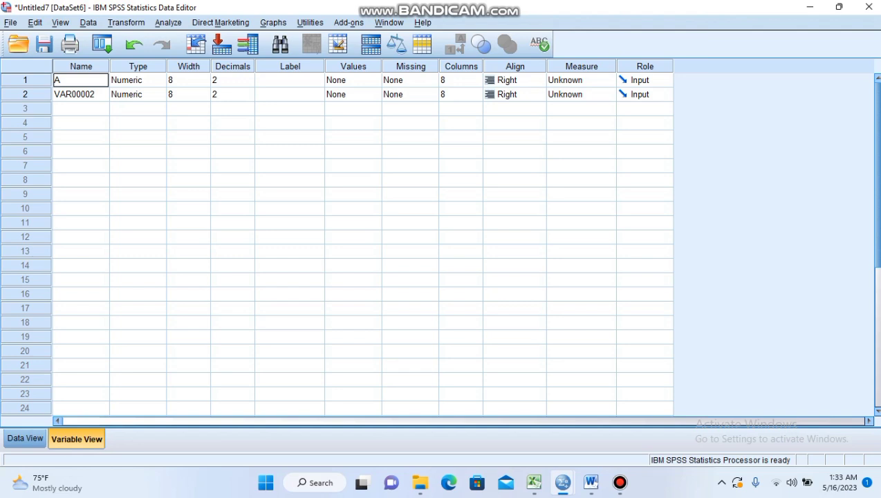
key(Return)
key(BackSpace)
text(B)
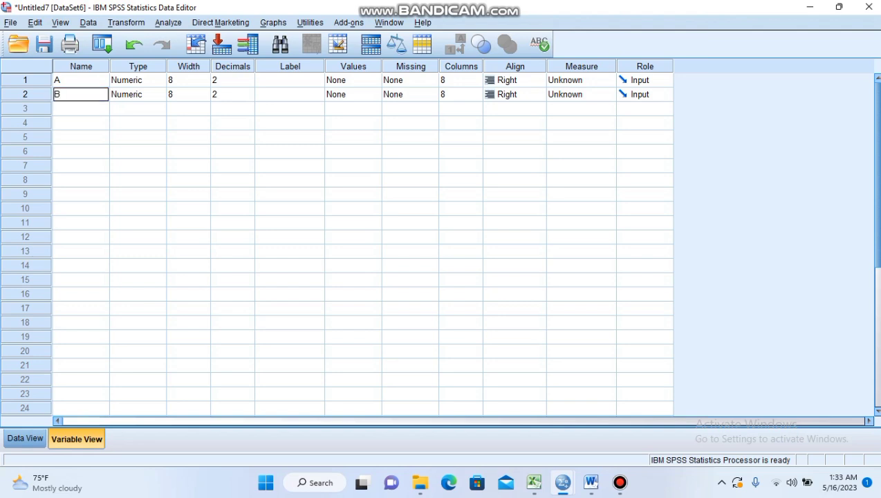
Label variable A as "Kelas A" and variable B as "Kelas B"
click(290, 81)
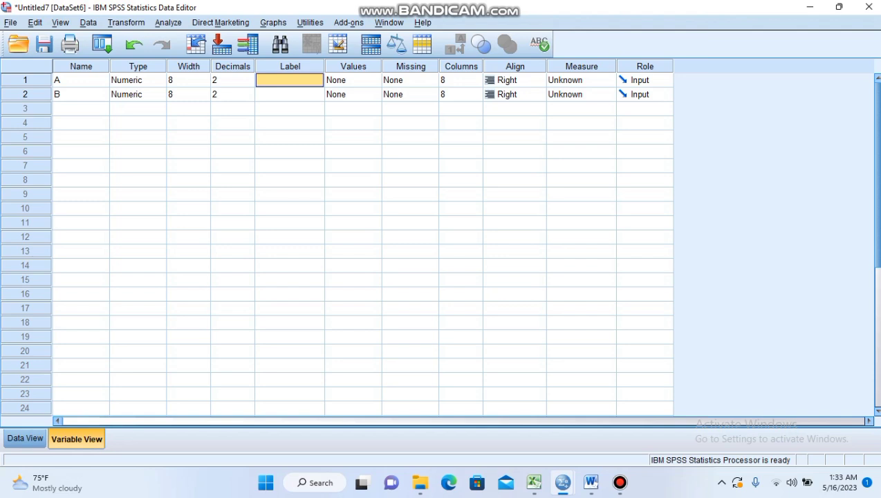
text(KelaS)
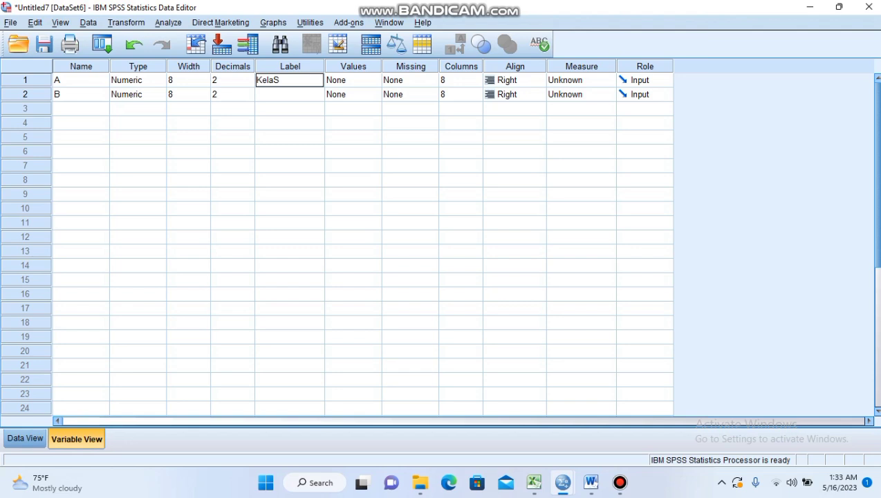
key(BackSpace)
text(S)
key(BackSpace)
text(s A)
key(Return)
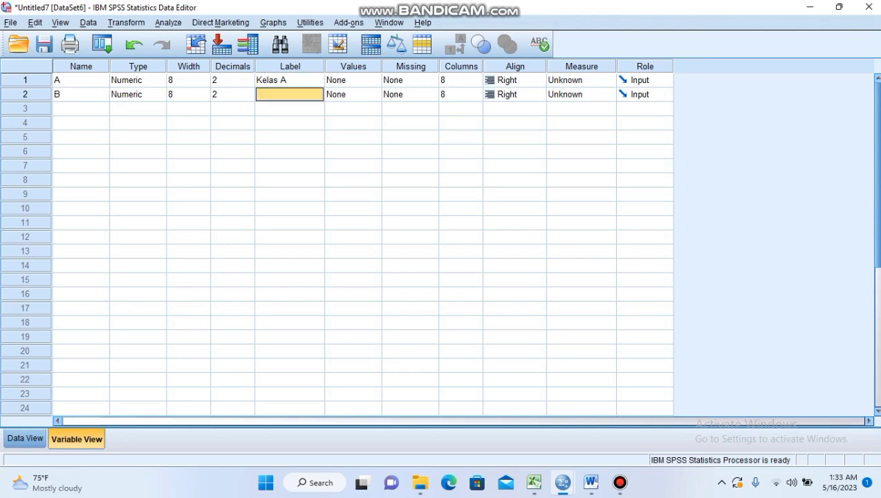
text(Kelas)
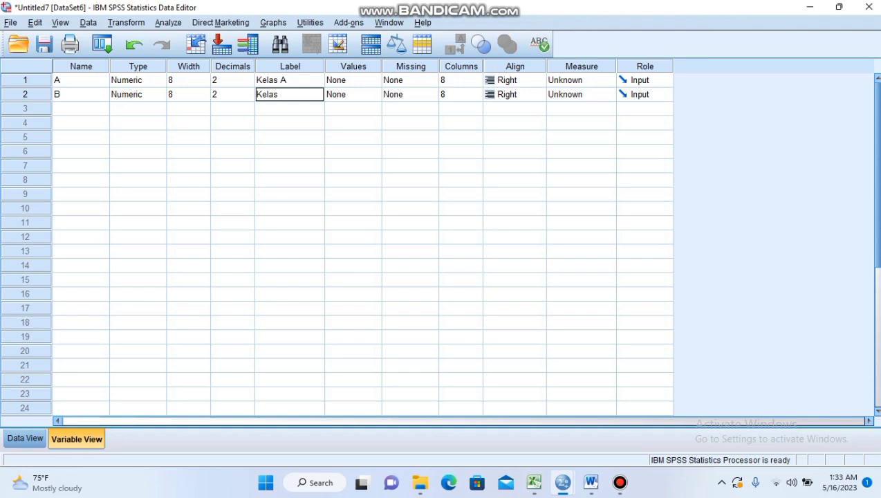
text( B)
Set the decimals of variables A and B to 0
click(231, 80)
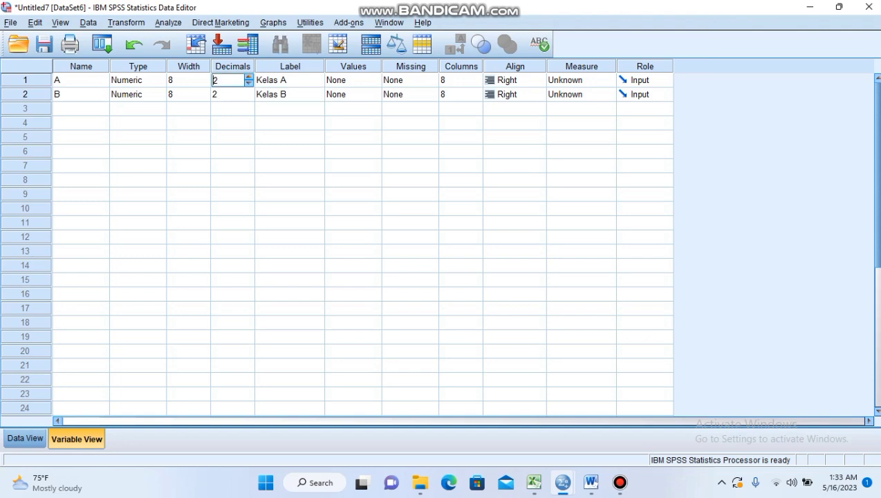
key(Down)
key(Down)
key(Return)
key(Up)
key(Down)
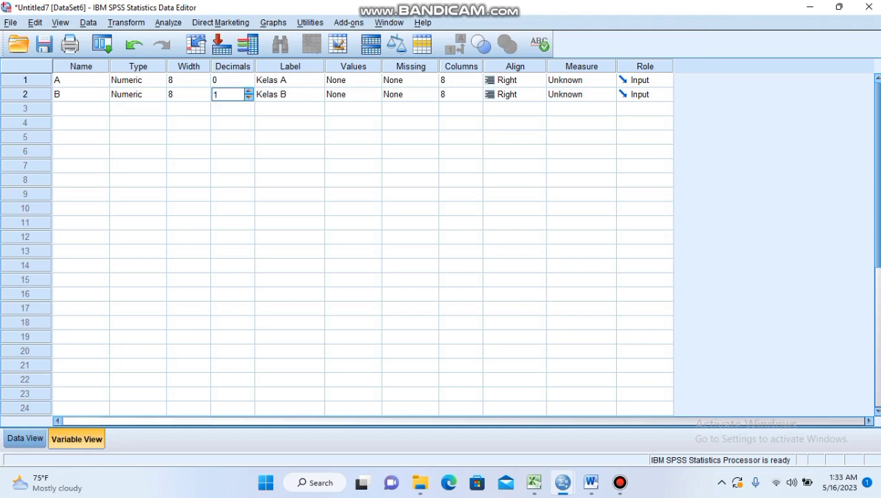
key(Down)
Set up a Means comparison with Kelas B as the dependent variable and Kelas A as the independent variable
key(ctrl+t)
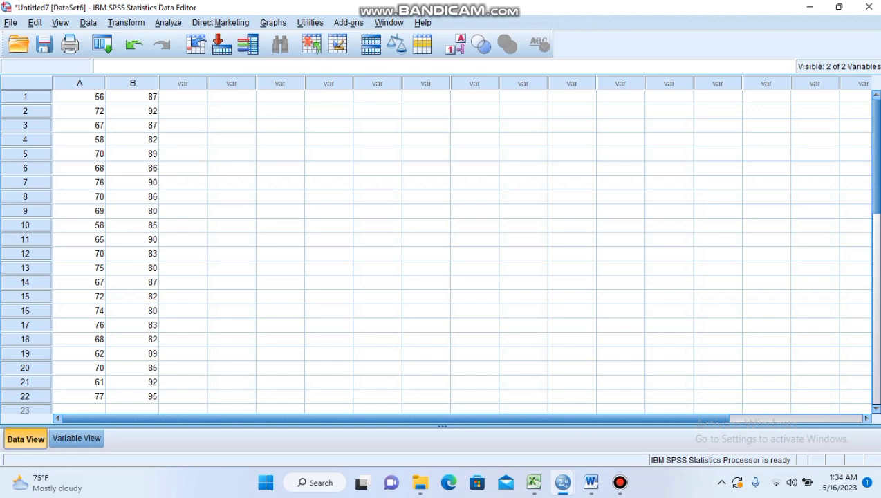
key(alt+a)
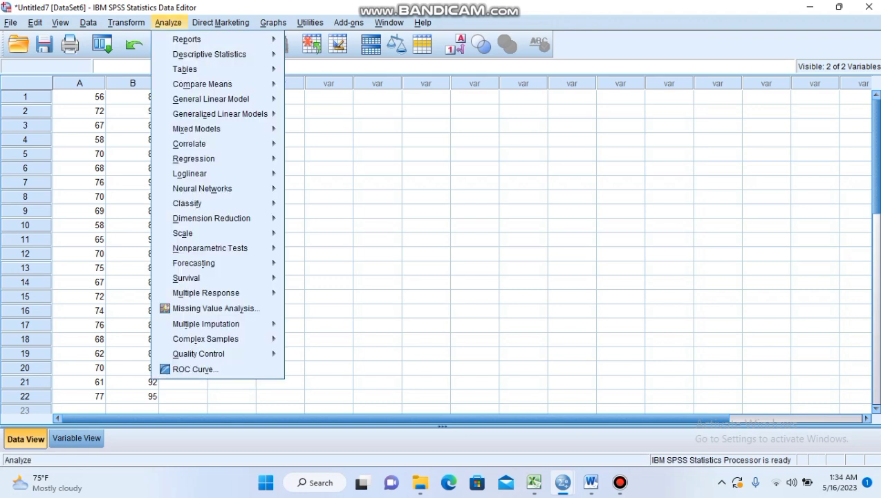
key(Down)
key(Down)
key(Down)
key(Down)
key(Right)
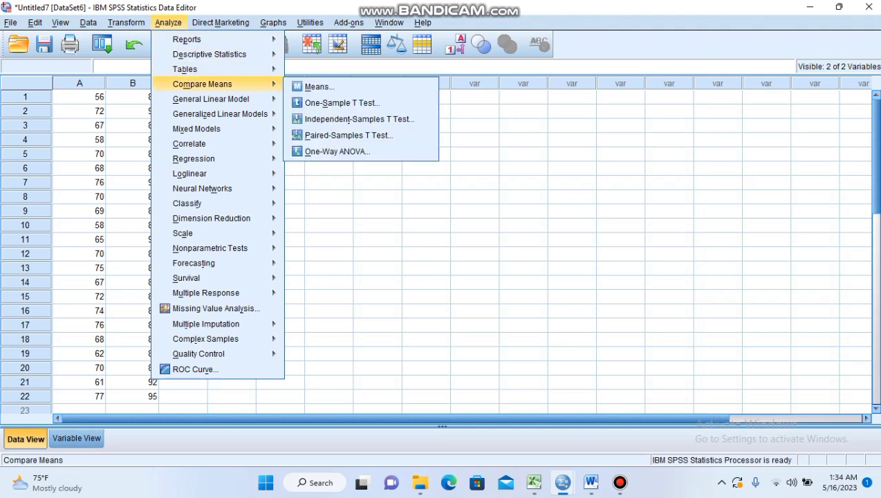
key(Right)
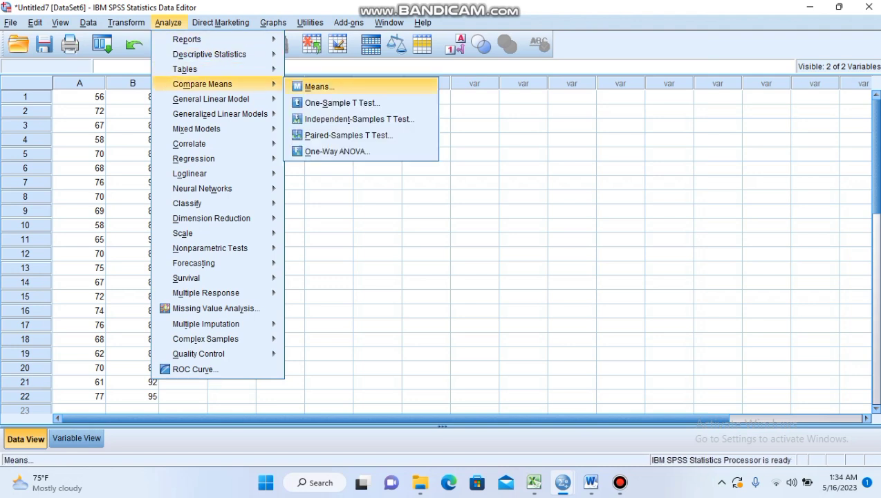
key(Return)
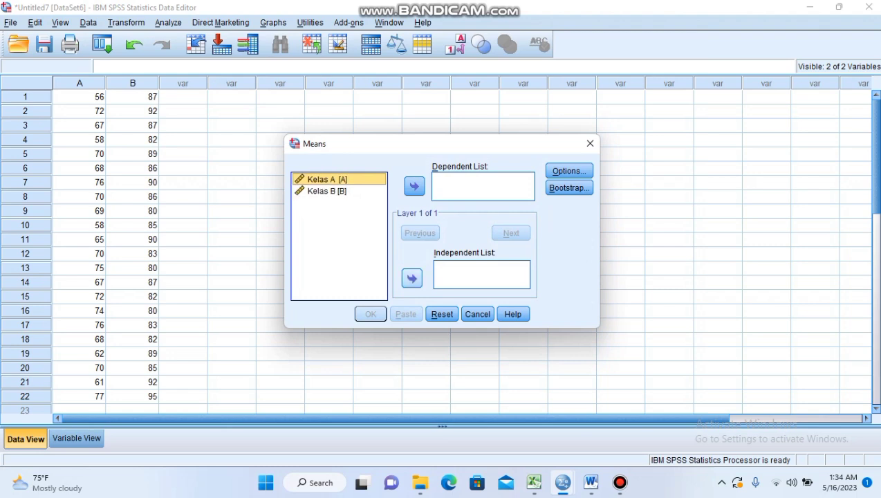
click(412, 278)
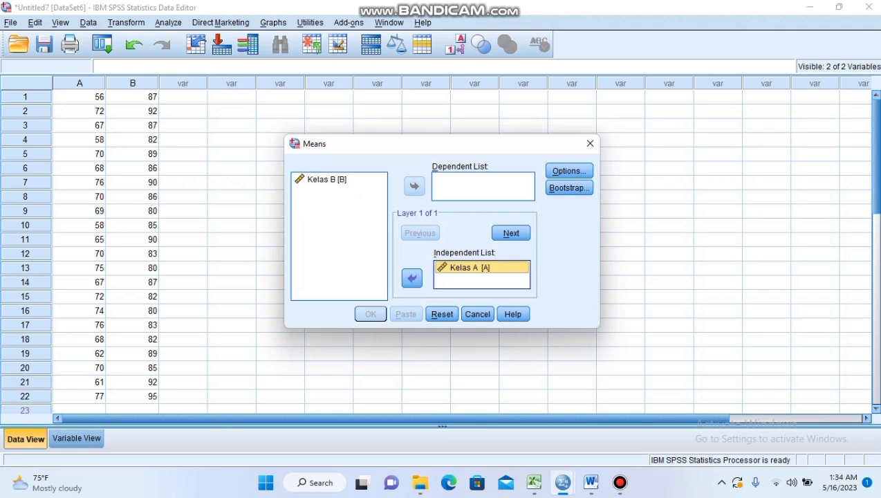
click(328, 179)
click(414, 187)
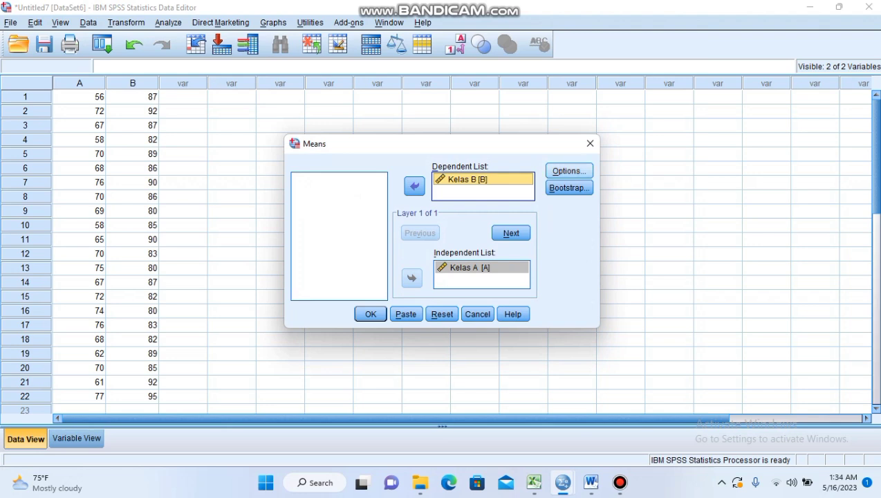
Include the test for linearity in the Means options and run the analysis
click(569, 171)
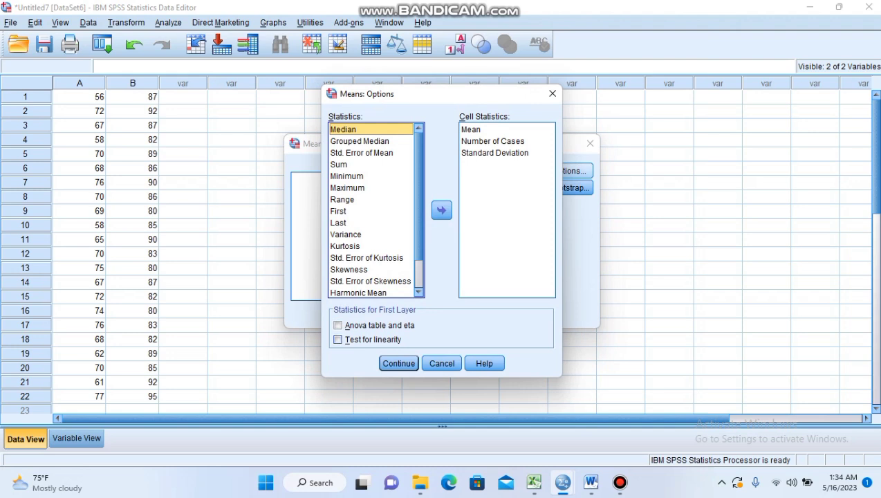
click(338, 340)
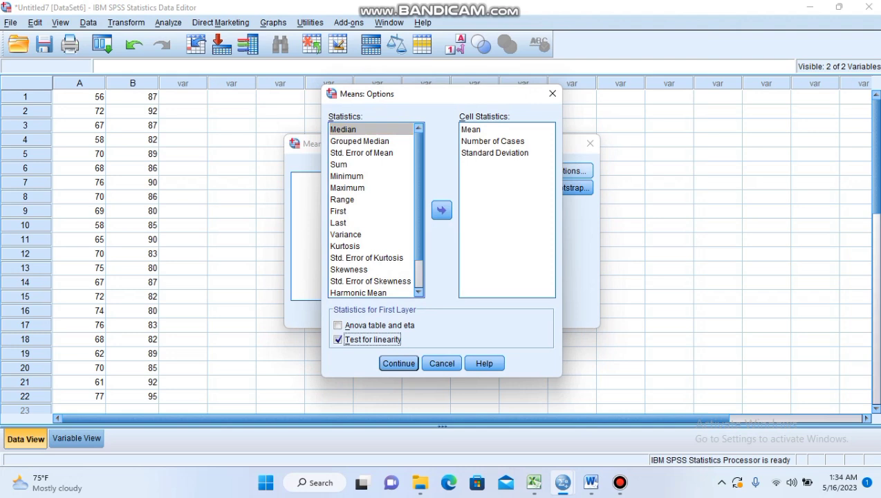
click(398, 363)
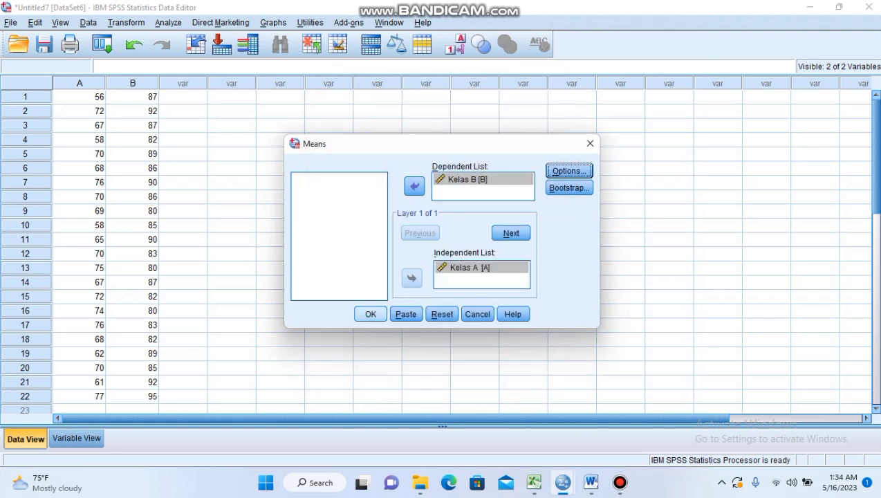
key(Return)
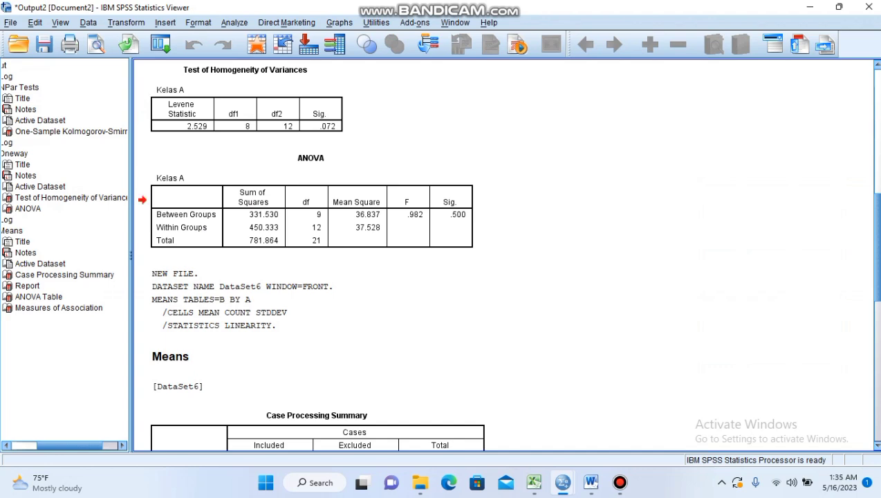
Review the output from the One-Sample Kolmogorov-Smirnov Test table through to the ANOVA Table of the Means analysis
key(Page_Up)
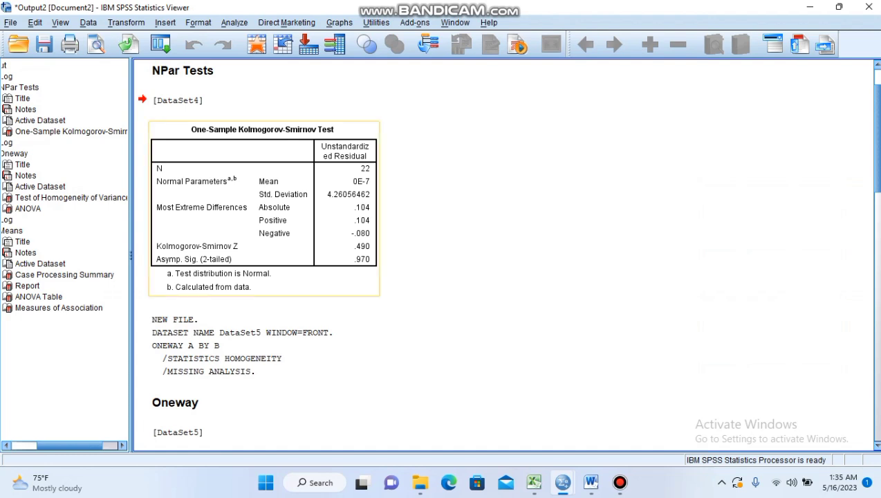
click(263, 208)
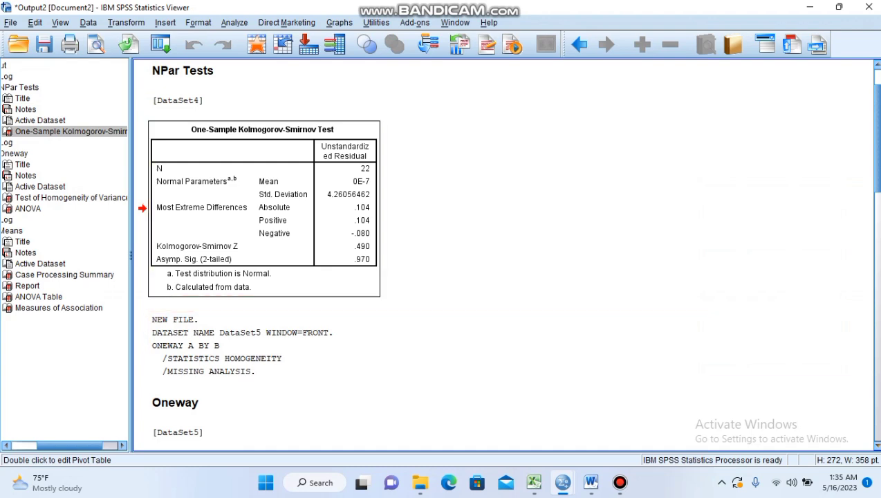
scroll(507, 256, down, 10)
scroll(507, 255, down, 5)
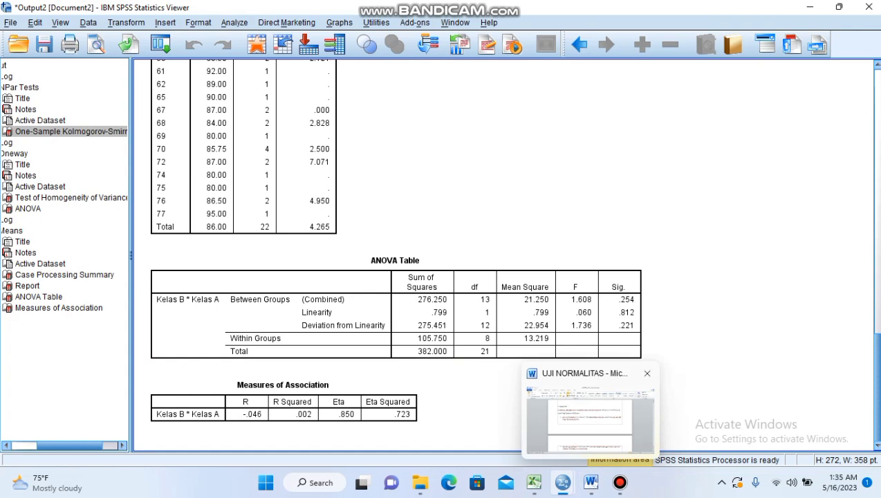
Compare the Deviation from Linearity significance in the SPSS output with the UJI LINEARITAS decision rules in the Word document
click(592, 482)
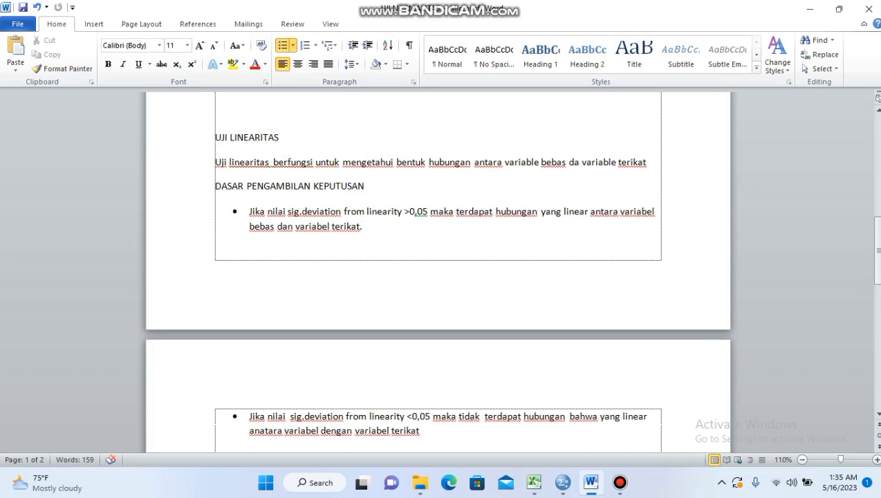
mouse_move(563, 482)
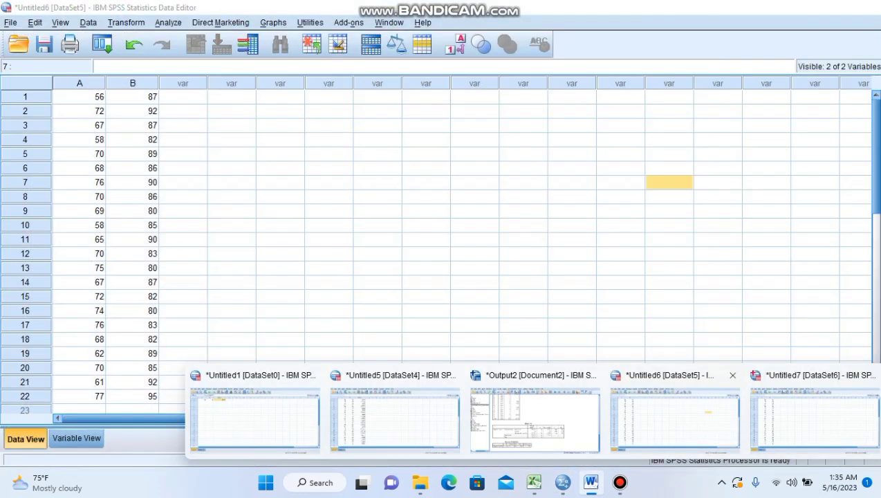
mouse_move(535, 415)
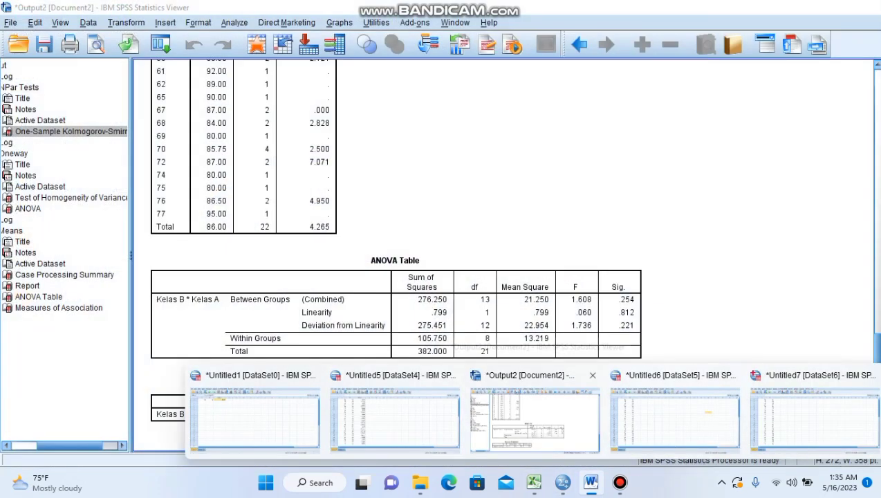
click(535, 416)
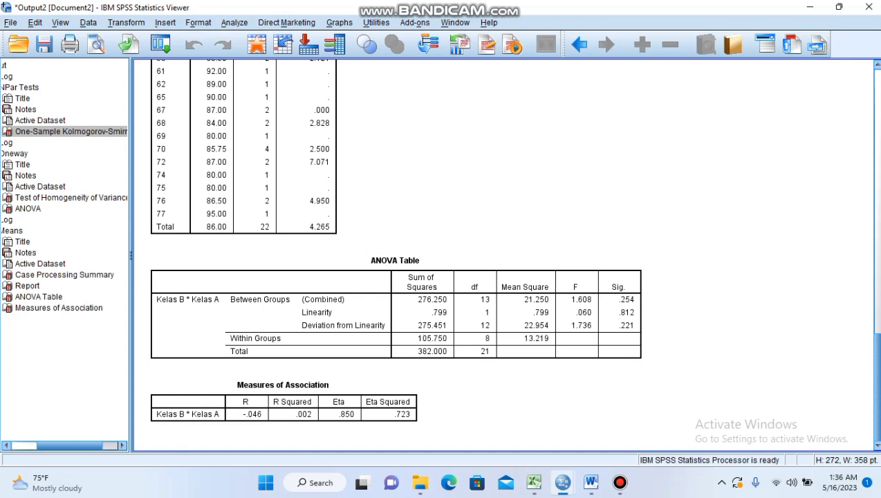
click(591, 482)
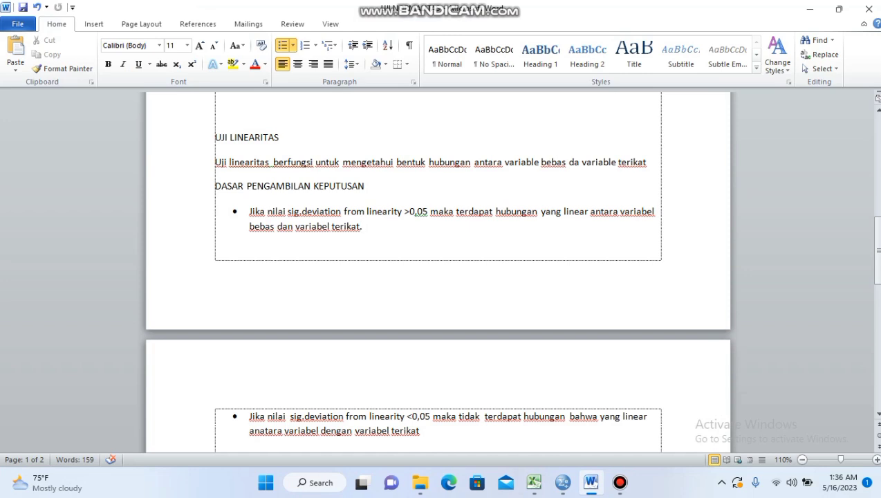
mouse_move(562, 482)
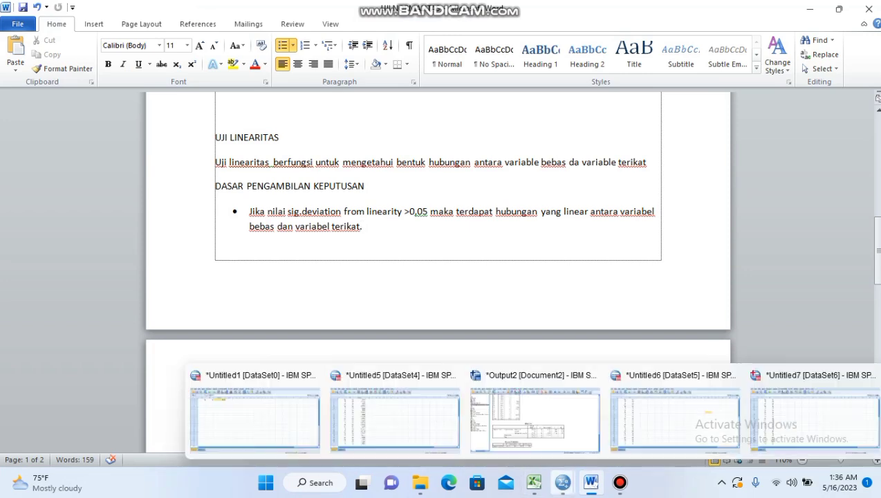
click(535, 416)
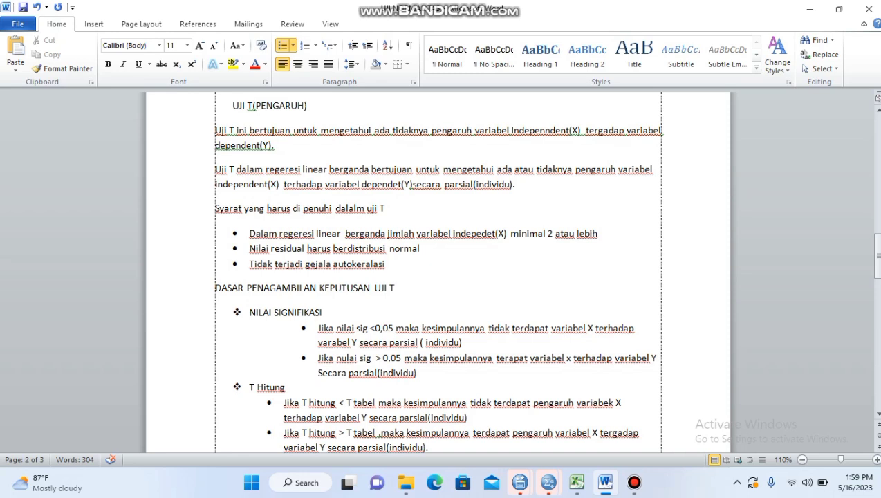
Read the UJI T requirements and decision rules in the Word document
scroll(438, 272, down, 1)
scroll(438, 271, down, 3)
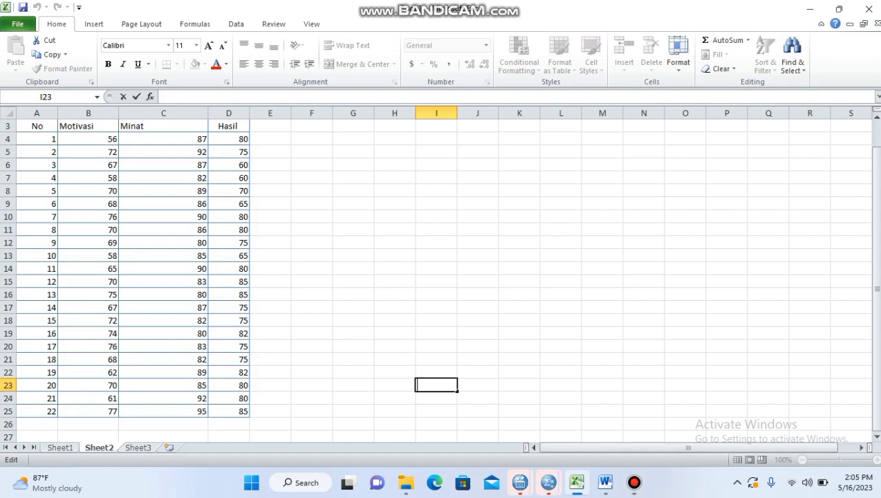
Switch from Excel to the empty Untitled1 data set in SPSS and show its variable definitions
mouse_move(548, 482)
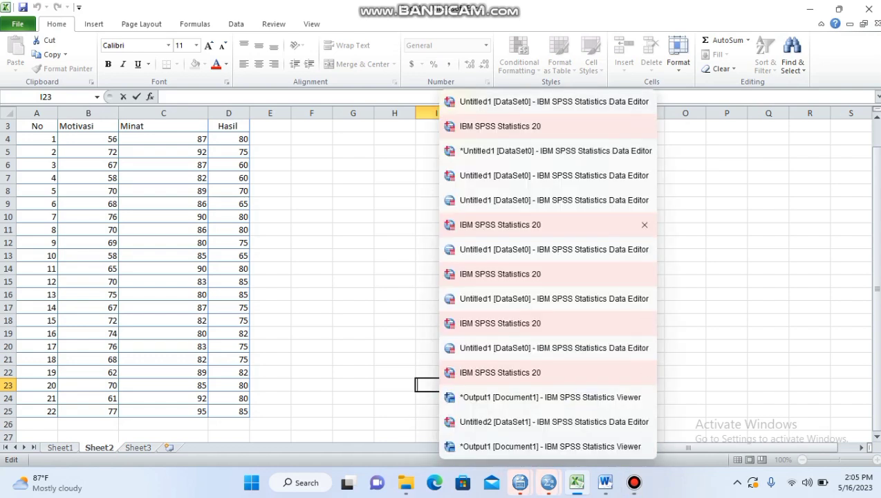
click(546, 225)
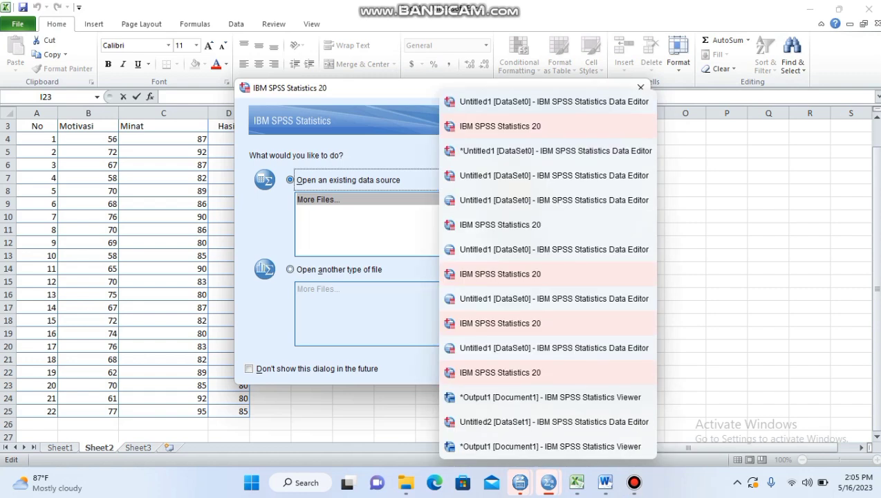
click(633, 175)
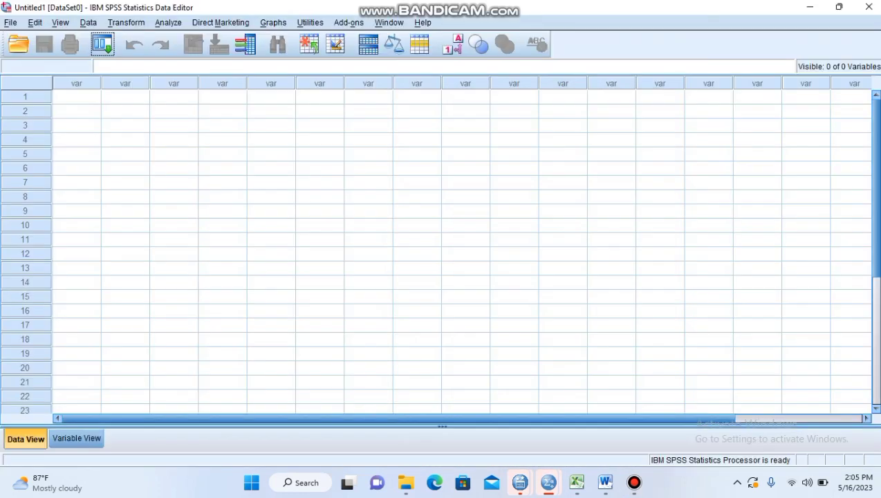
click(514, 168)
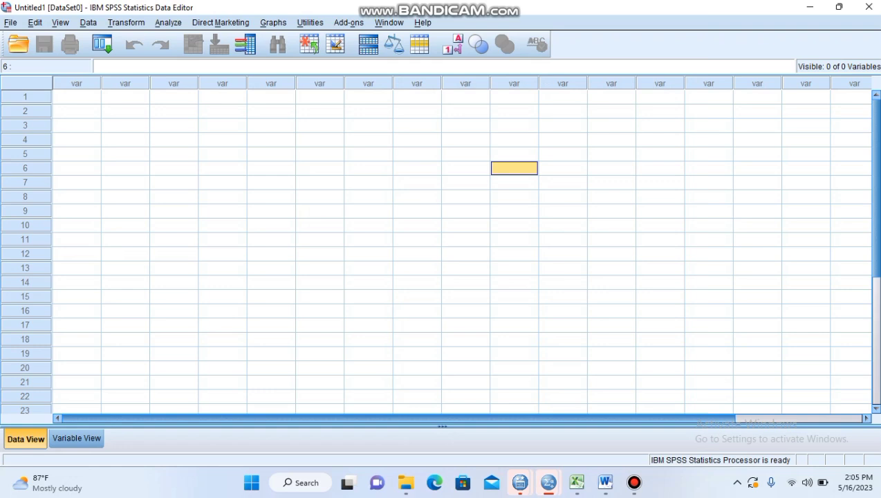
key(ctrl+t)
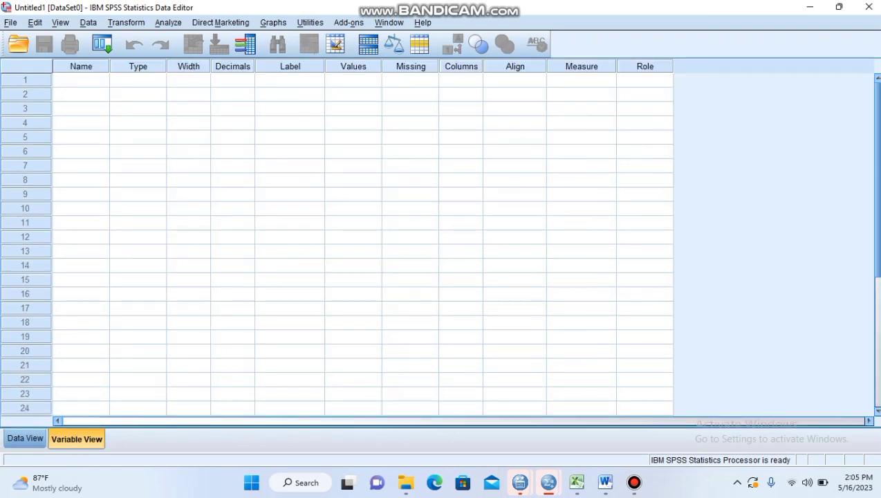
Define three new variables named X1, X2 and Y in the first three rows
click(81, 80)
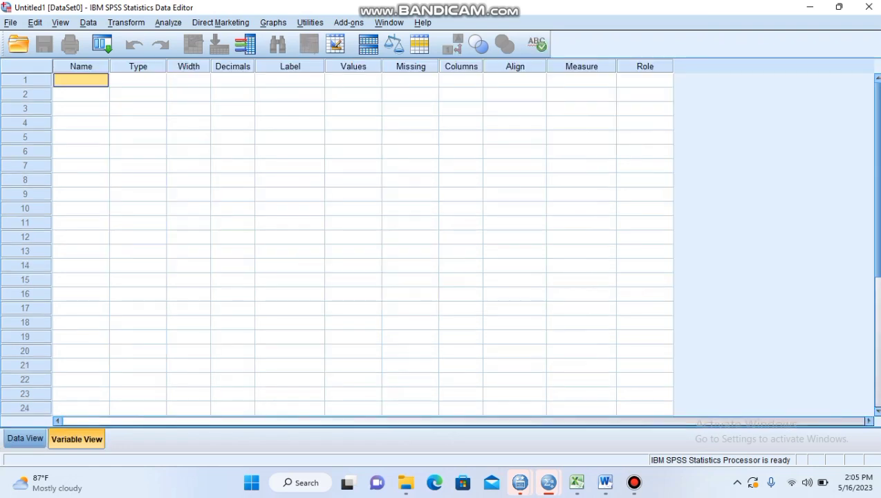
text(x)
key(BackSpace)
text(X1)
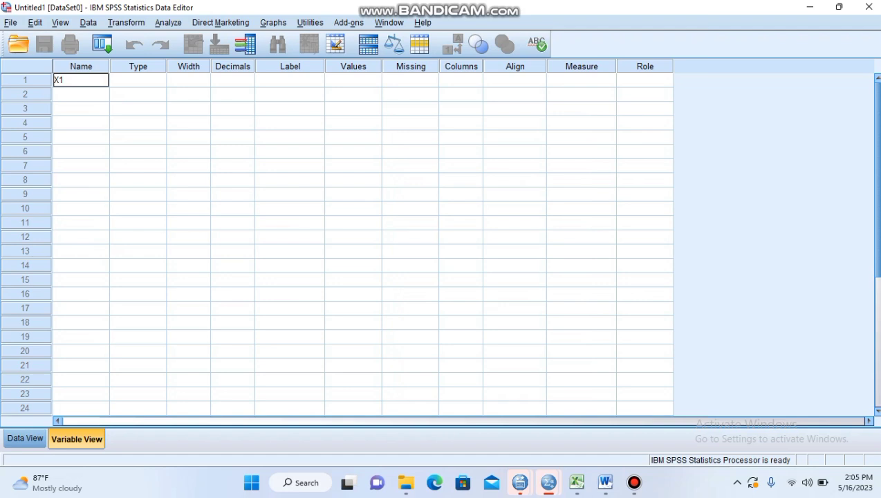
click(645, 79)
click(81, 94)
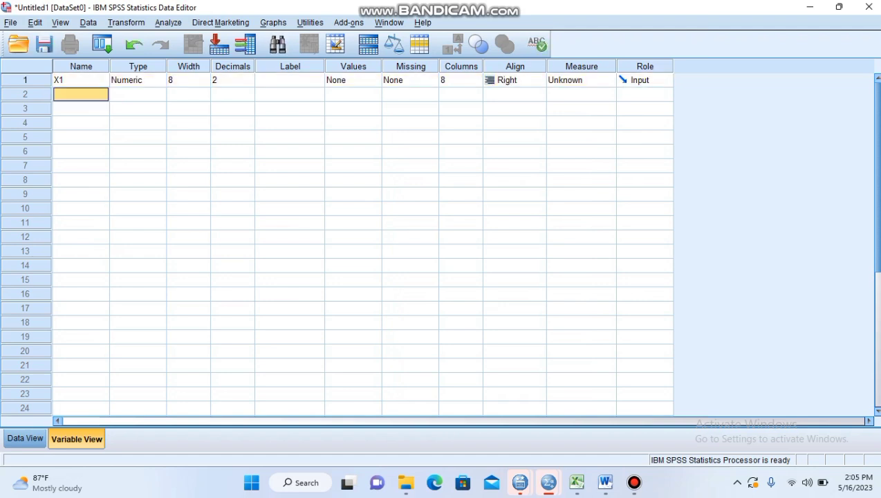
text(X2)
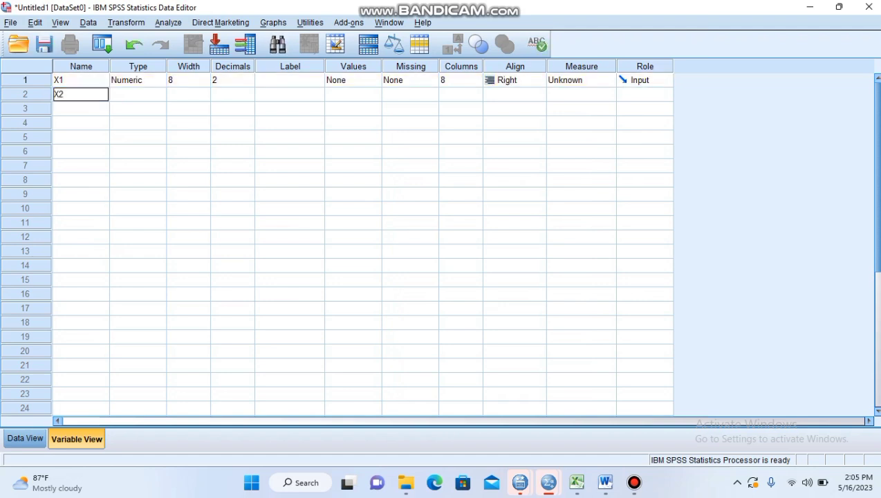
click(645, 95)
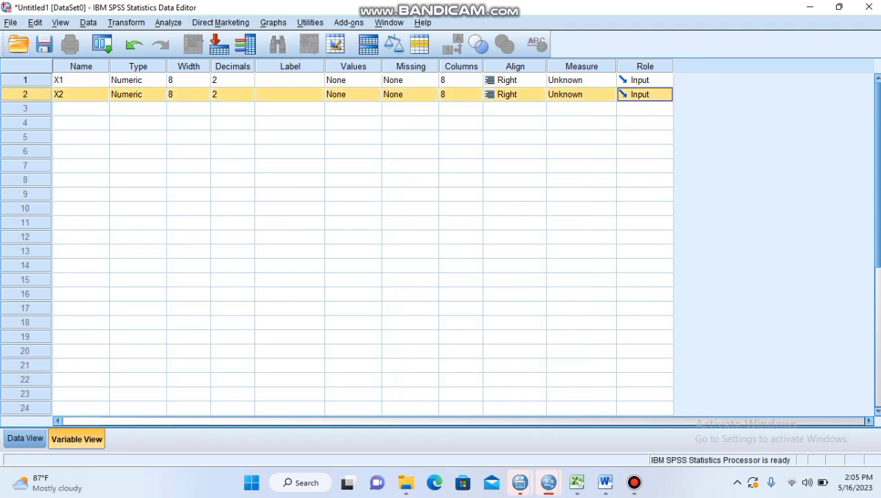
click(81, 108)
text(Y)
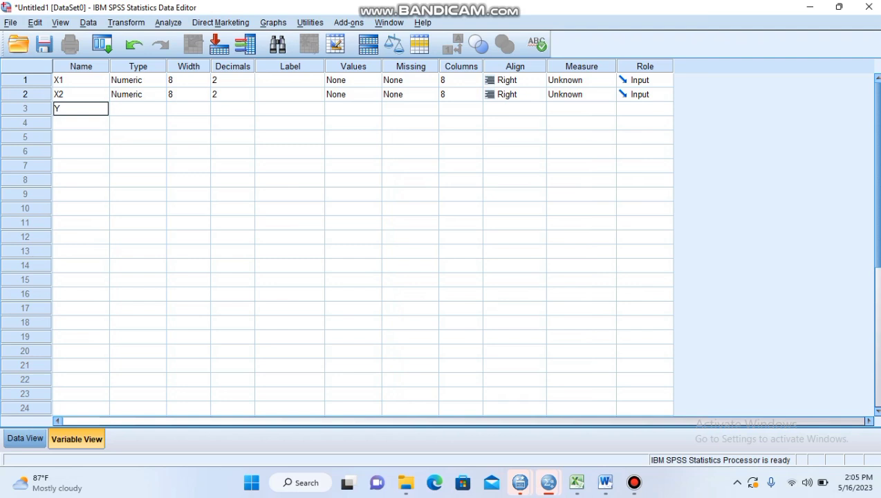
click(645, 109)
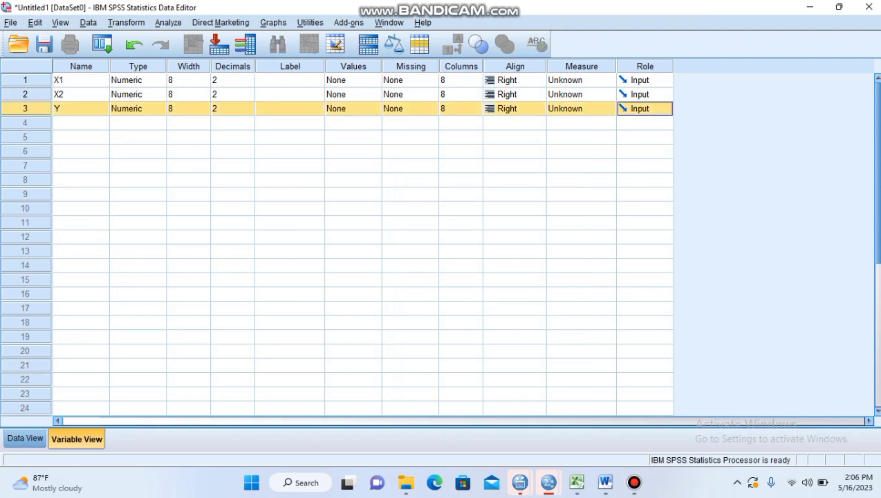
Label the variables X1, X2 and Y as Motivasi, Minat and HASIL respectively
click(290, 80)
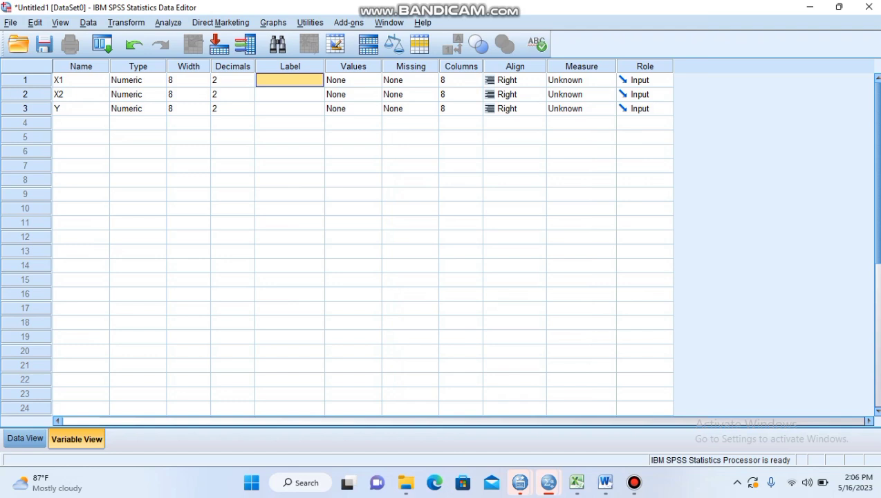
text(Mo)
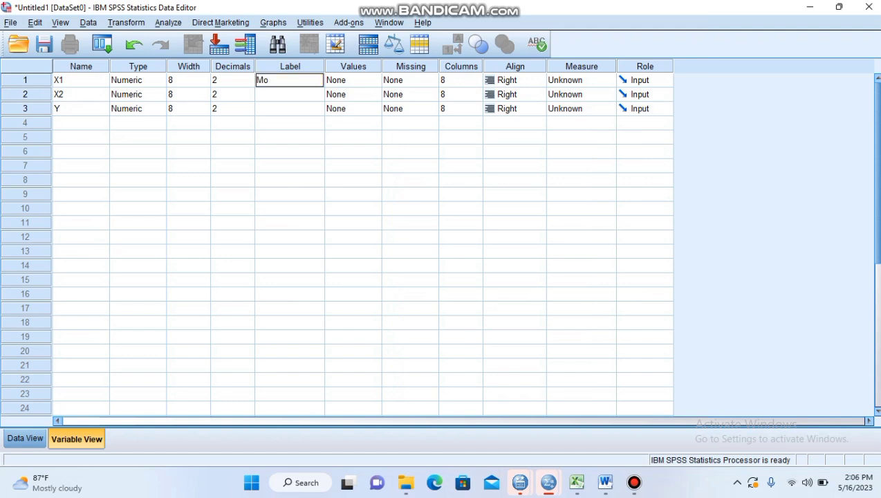
text(tivasi)
key(Return)
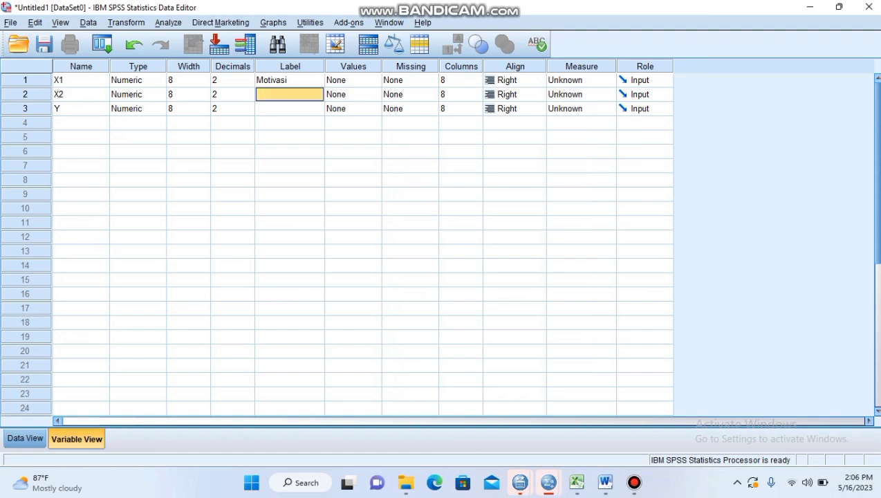
key(Caps_Lock)
text(Minat)
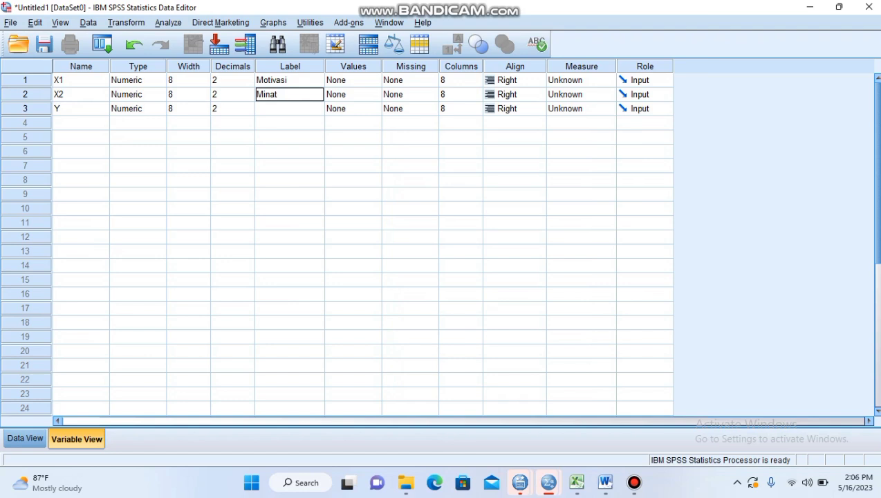
key(Return)
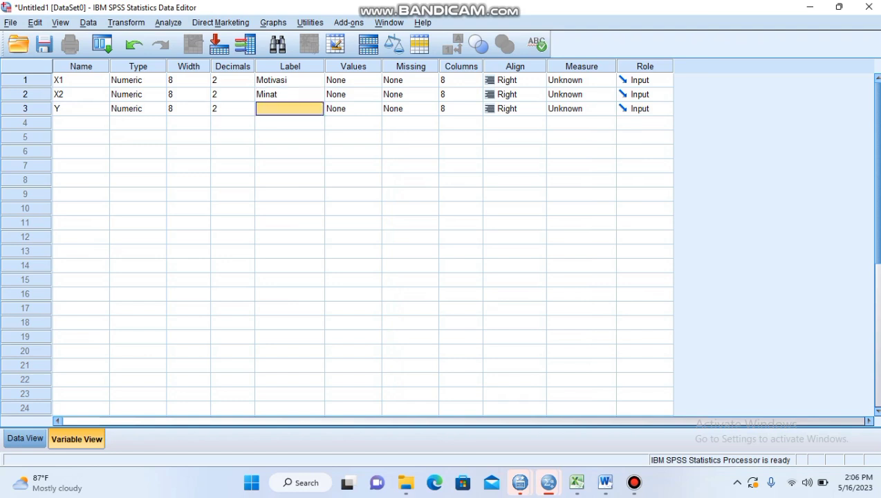
key(Caps_Lock)
text(h)
key(BackSpace)
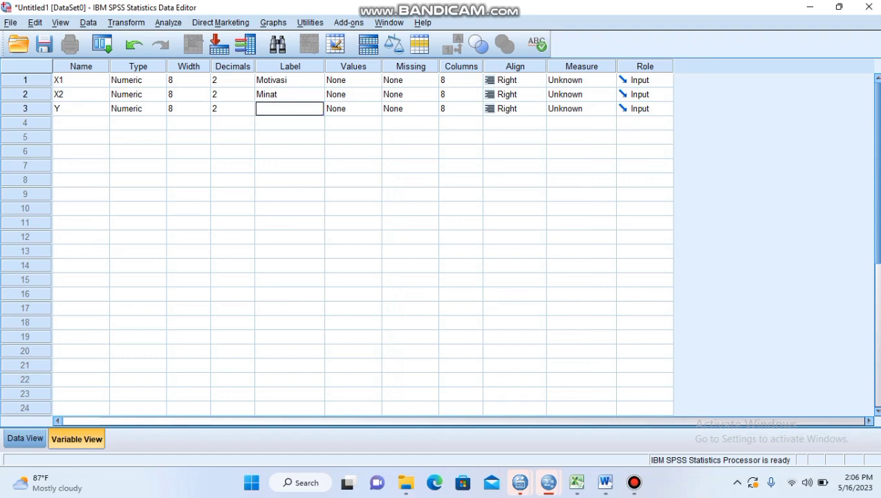
text(h)
key(BackSpace)
text(HASIL)
Show the data grid, then switch to Excel and copy the Motivasi, Minat and Hasil scores in B4:D25 of Sheet2
click(25, 438)
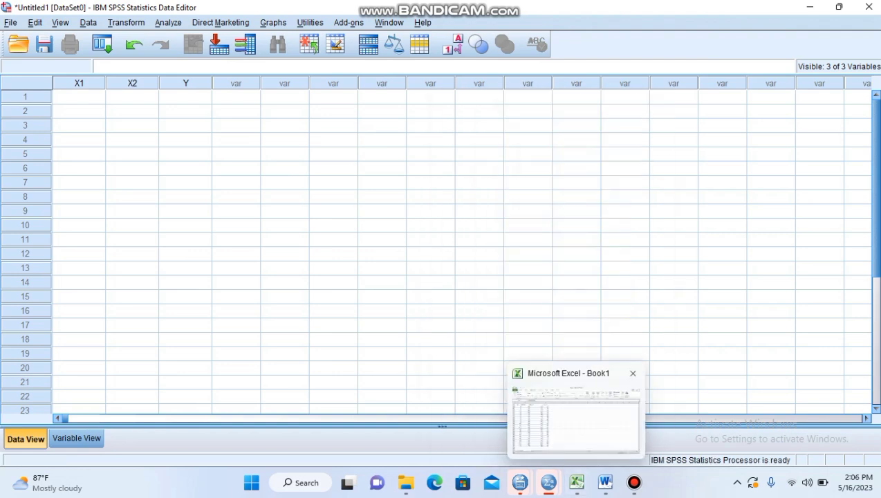
click(577, 483)
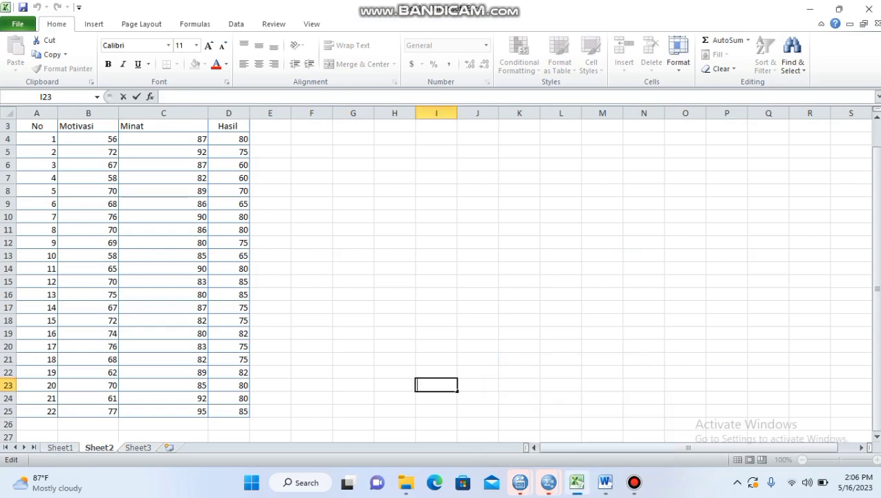
drag(88, 139, 235, 412)
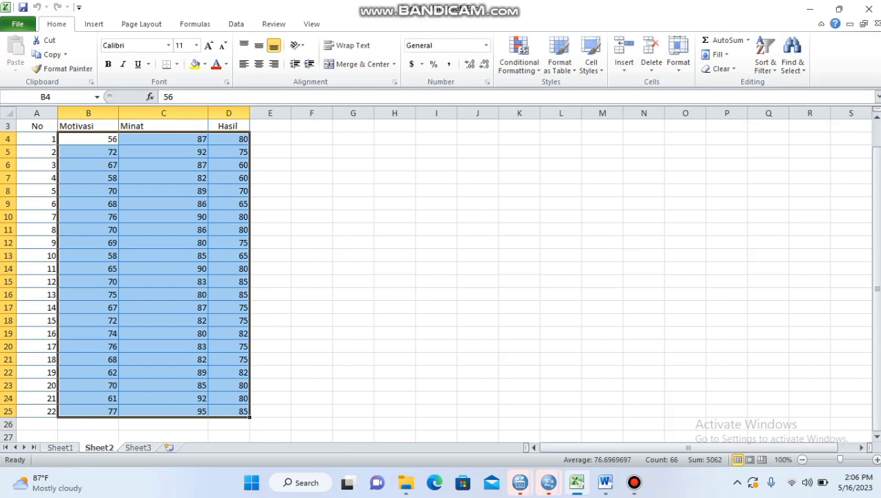
right_click(244, 184)
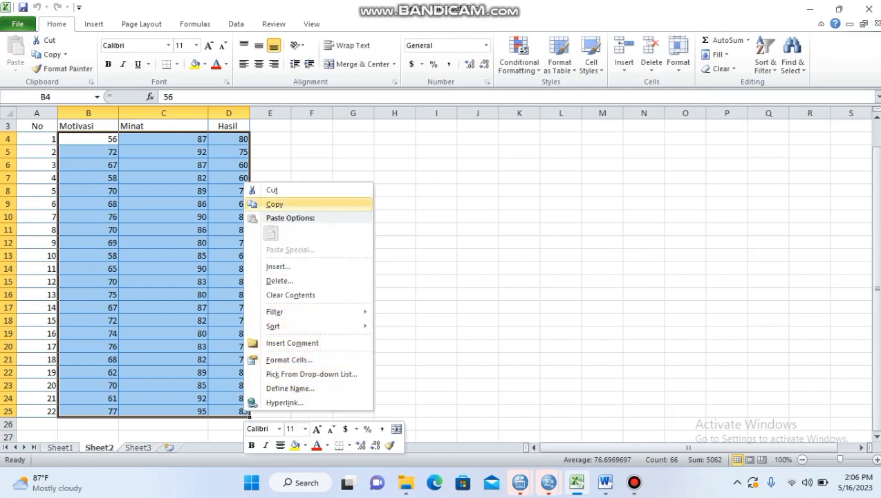
click(275, 204)
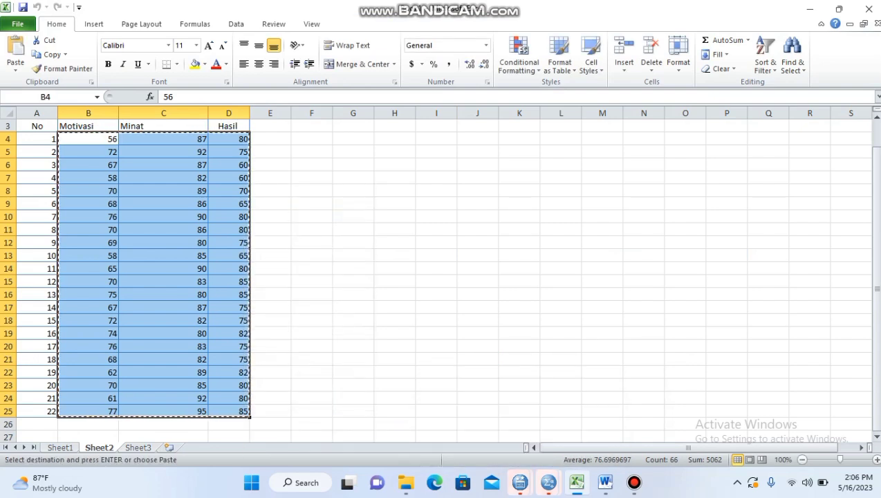
Switch back to the Untitled1 data set in SPSS and paste the copied scores into X1, X2 and Y from row 1
mouse_move(549, 482)
mouse_move(540, 151)
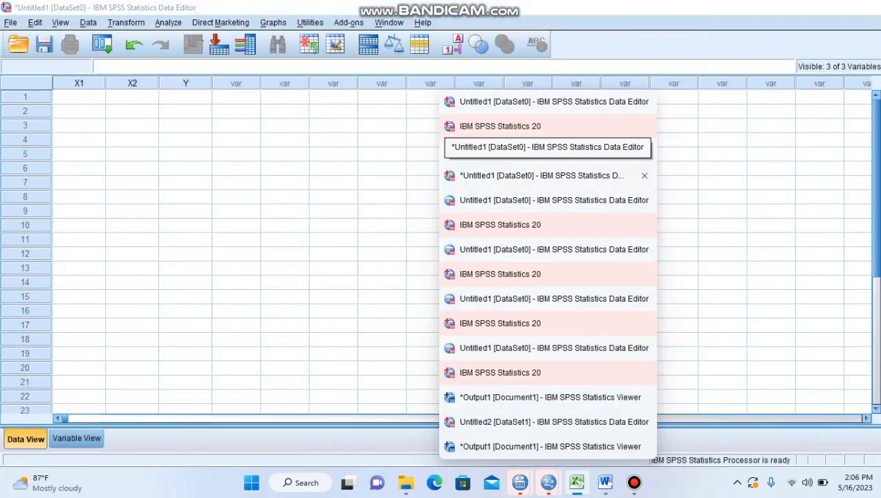
click(540, 151)
click(78, 97)
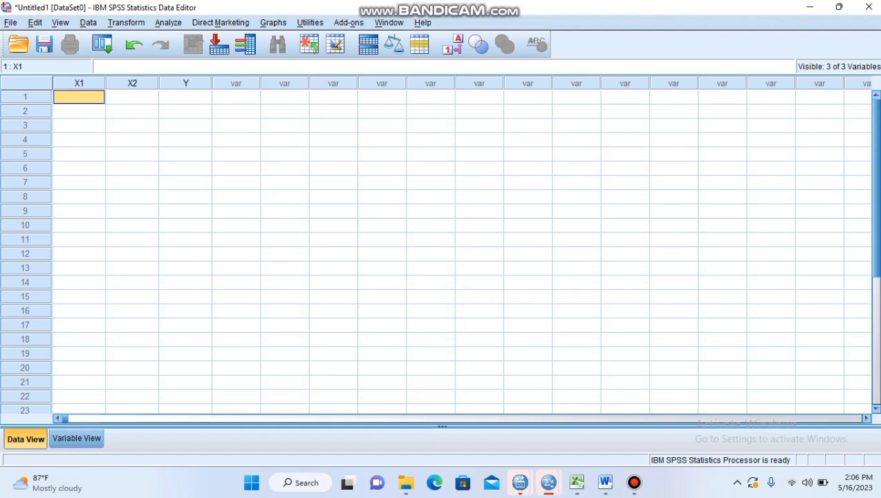
right_click(81, 93)
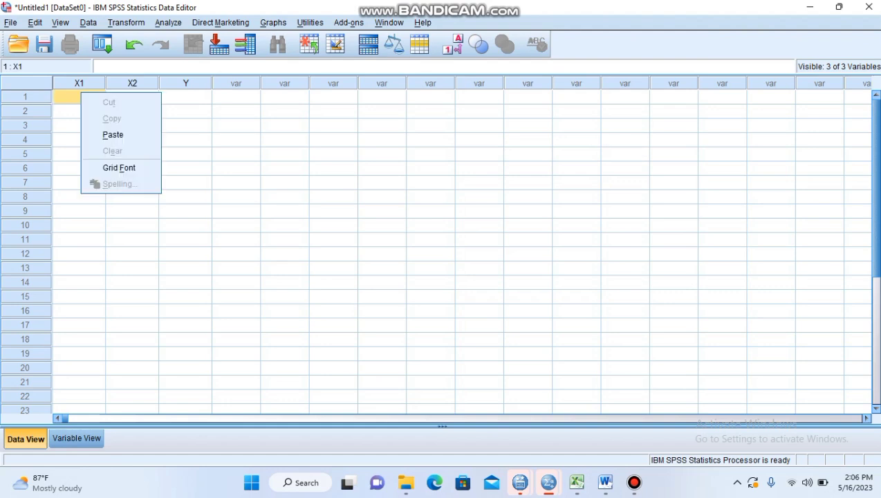
click(113, 134)
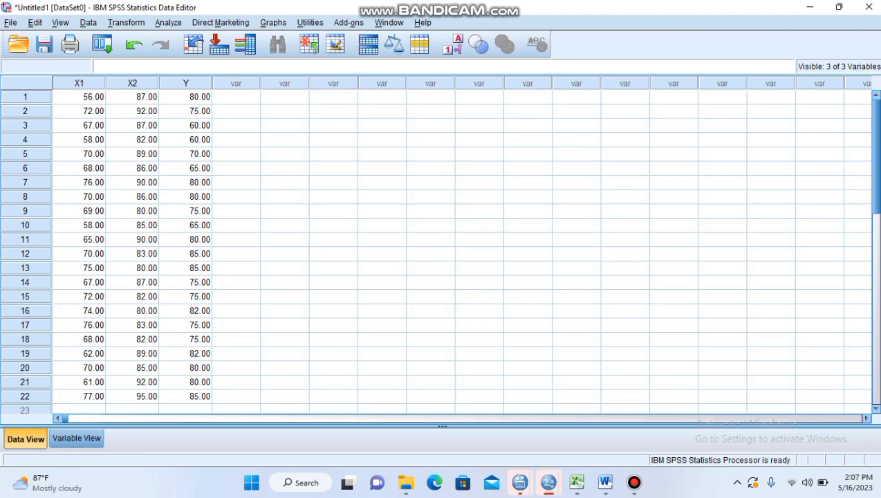
Set up a Linear Regression analysis with Motivasi [X1] and Minat [X2] as the independent variables
key(alt+a)
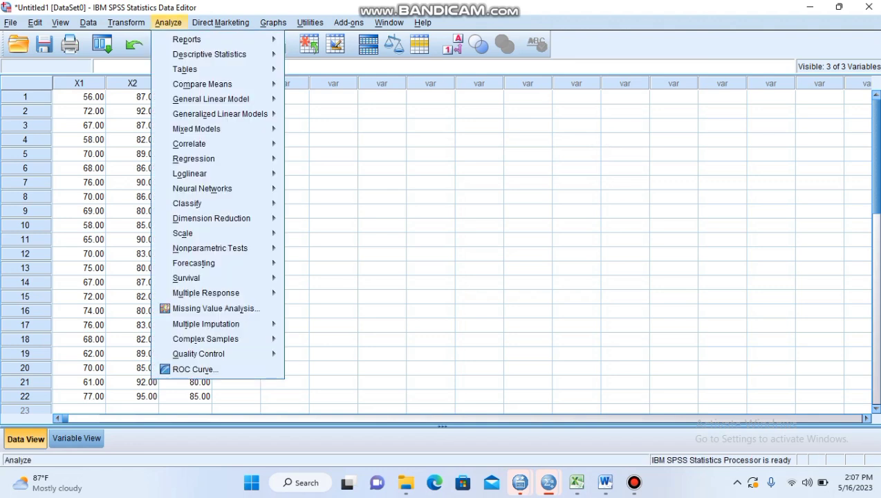
key(Down)
key(Down)
key(Down)
key(Down)
key(Down)
key(Down)
key(Down)
key(Down)
key(Down)
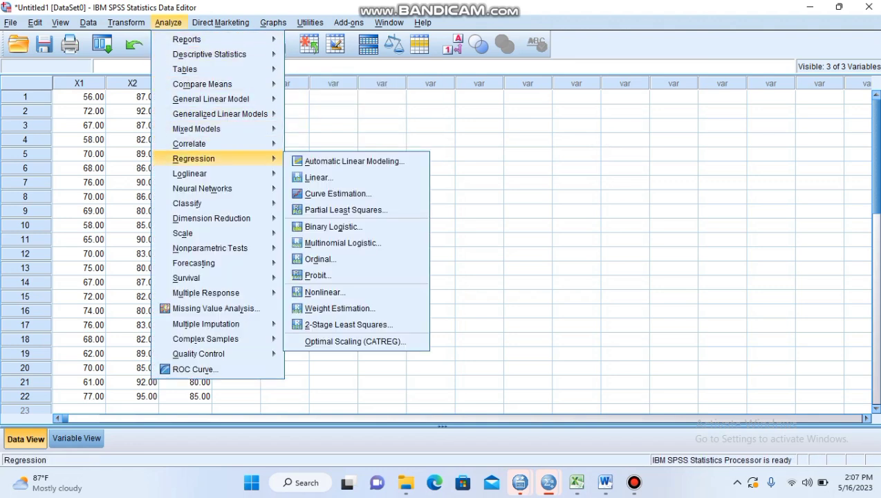
key(Right)
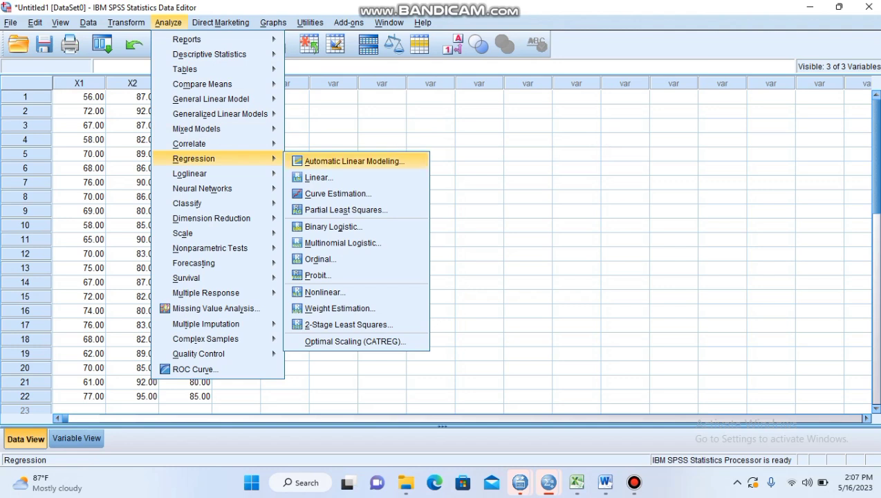
key(Down)
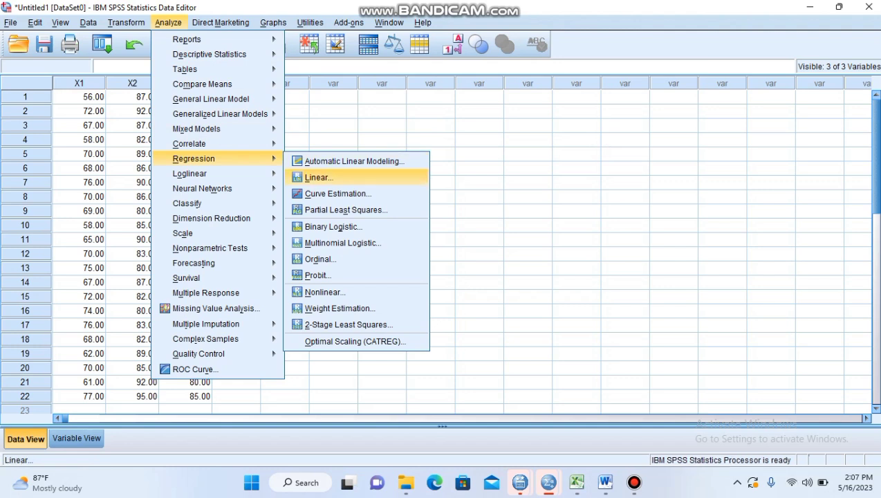
key(Return)
key(Down)
key(Down)
key(Up)
key(Up)
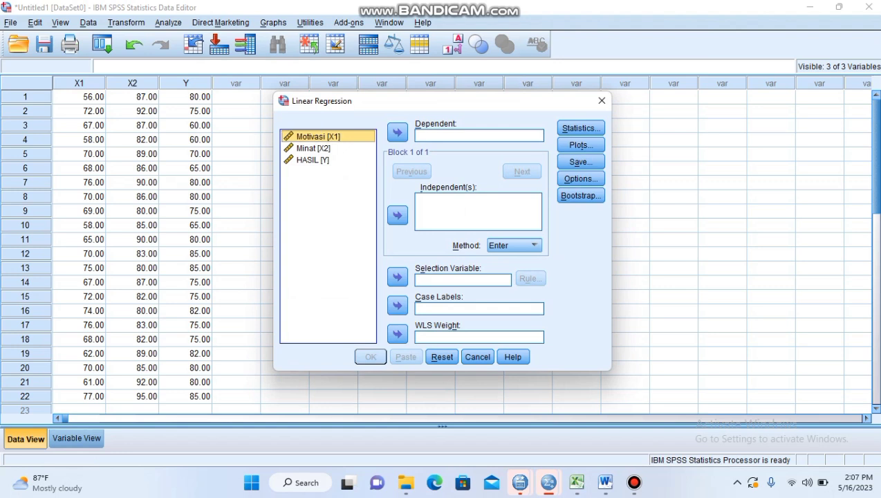
click(397, 215)
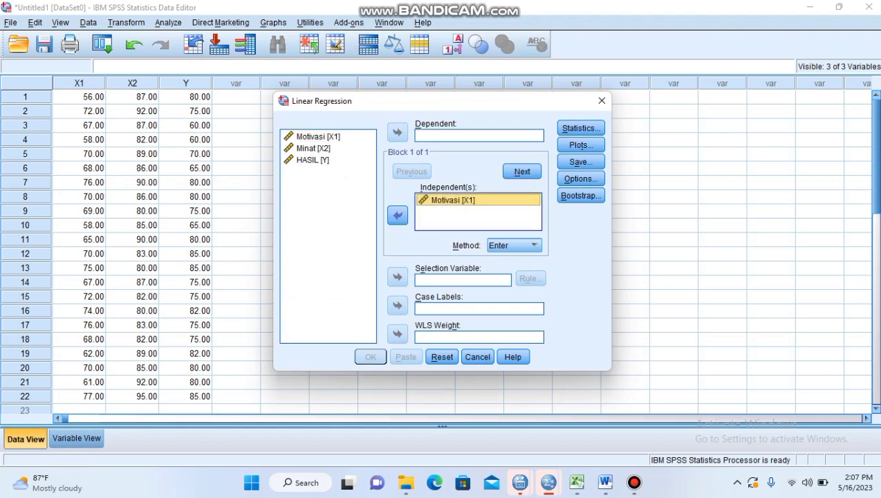
click(314, 148)
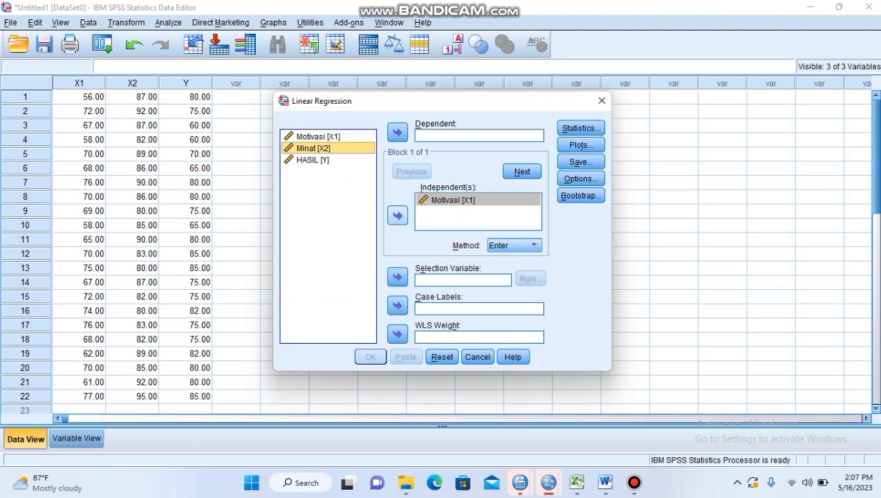
click(397, 215)
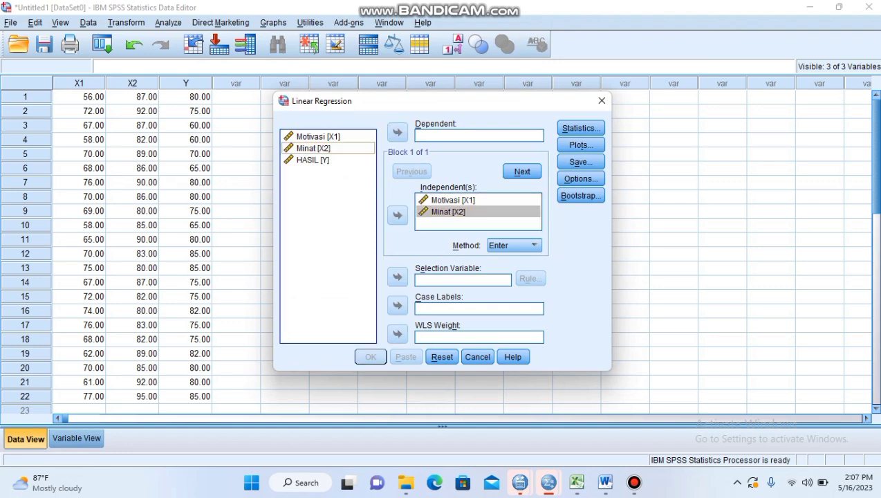
Assign HASIL [Y] as the dependent variable and run the linear regression
click(312, 160)
click(397, 133)
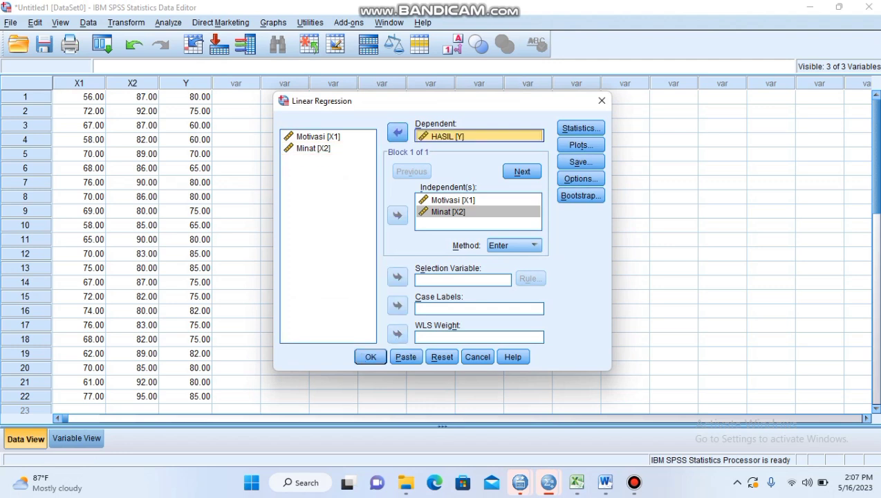
click(371, 357)
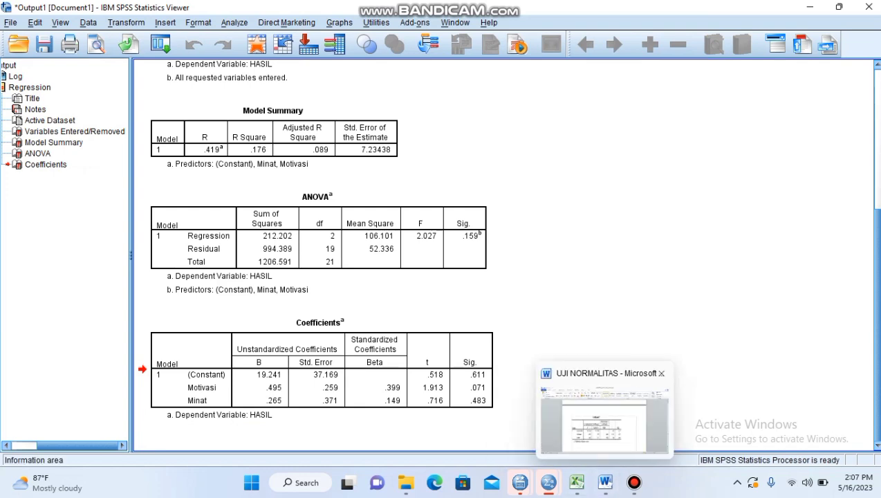
Switch to the Word document and review the significance and T Hitung decision rules for UJI T
click(606, 482)
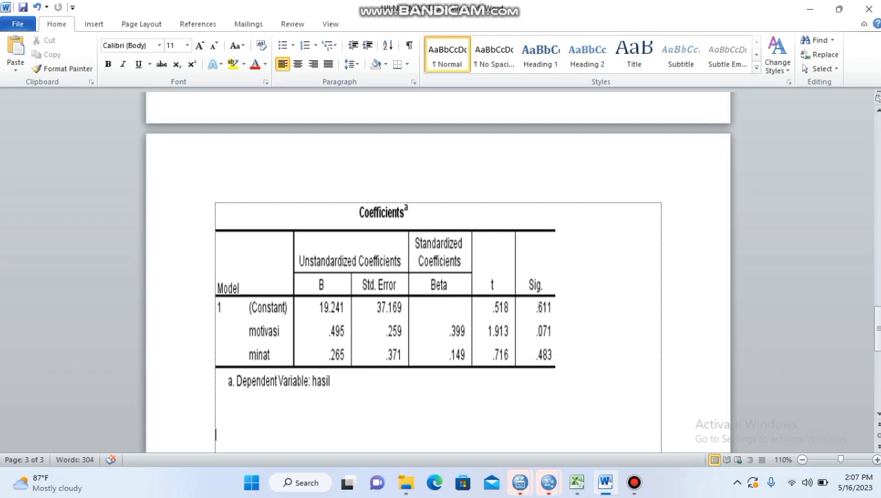
scroll(437, 270, up, 6)
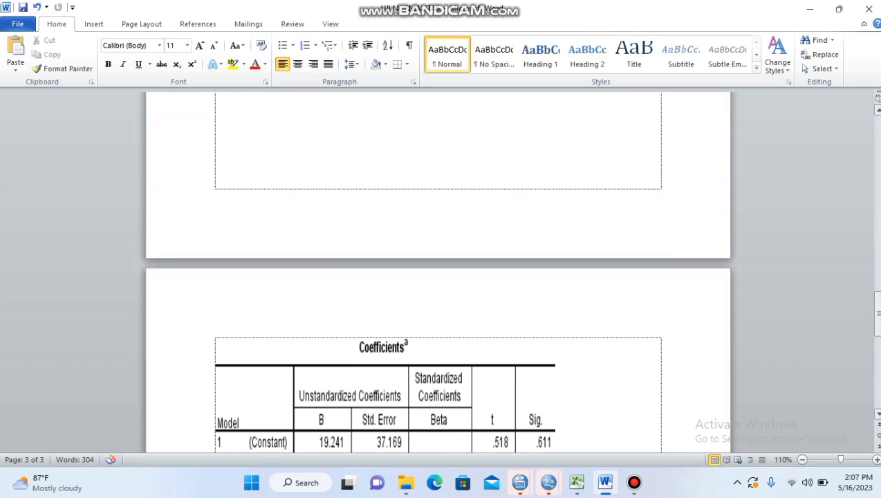
scroll(438, 270, up, 4)
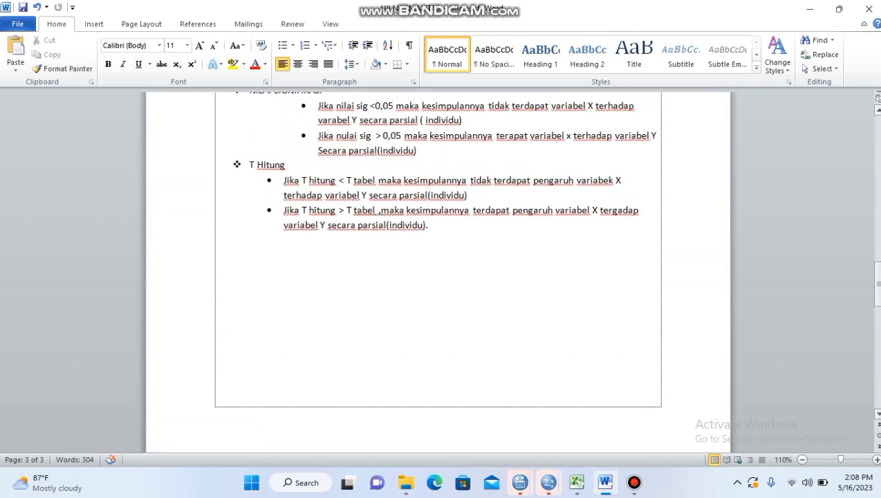
scroll(438, 270, up, 2)
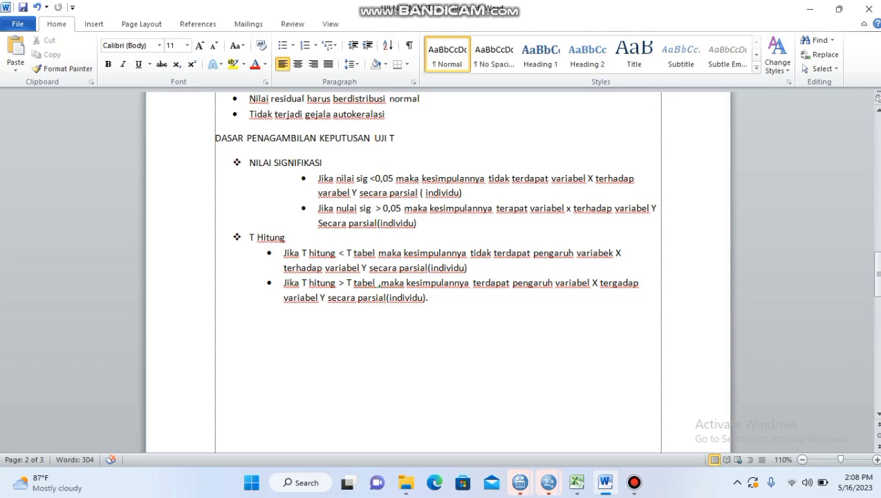
Return to the SPSS regression output and examine the t and Sig. values of motivasi and minat in the Coefficients table
mouse_move(548, 482)
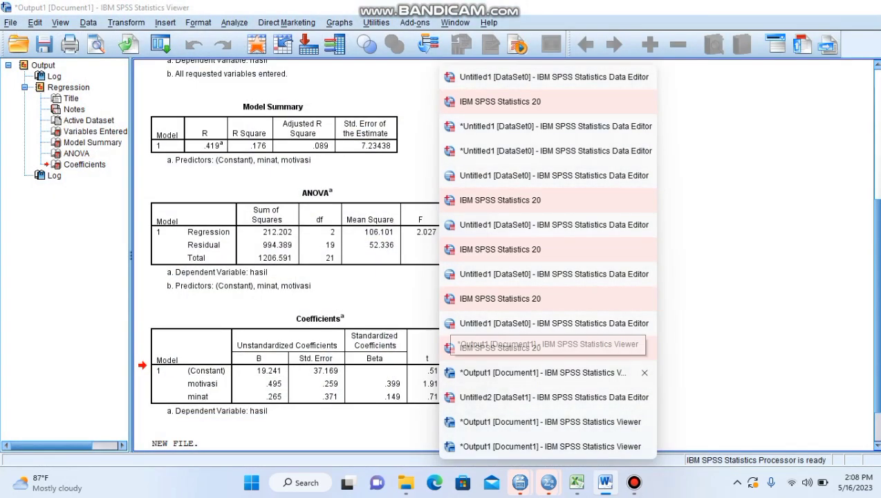
click(543, 373)
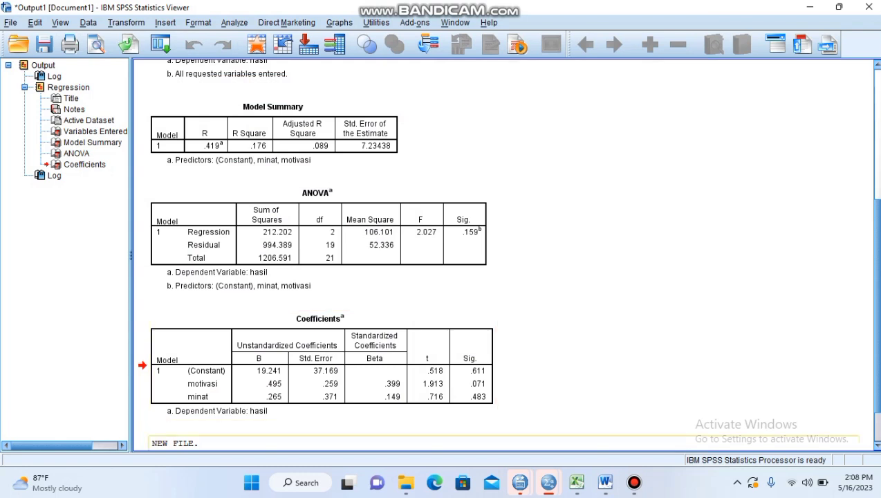
mouse_move(576, 483)
mouse_move(605, 483)
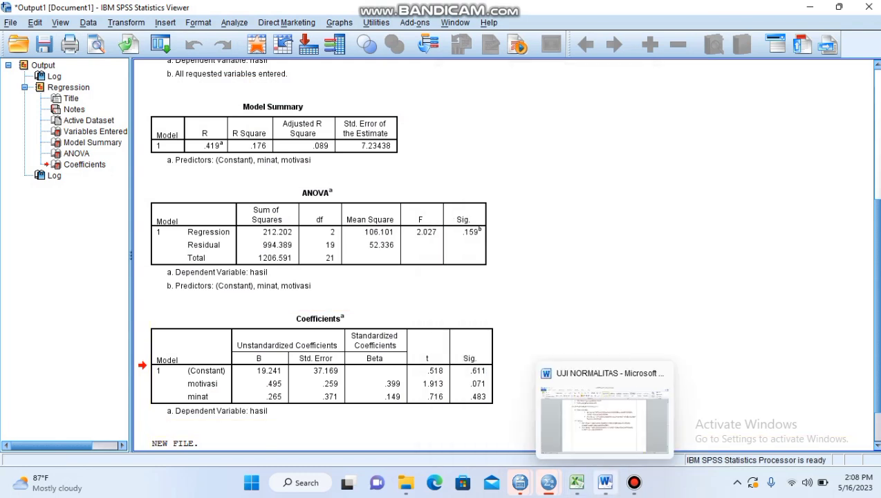
mouse_move(605, 415)
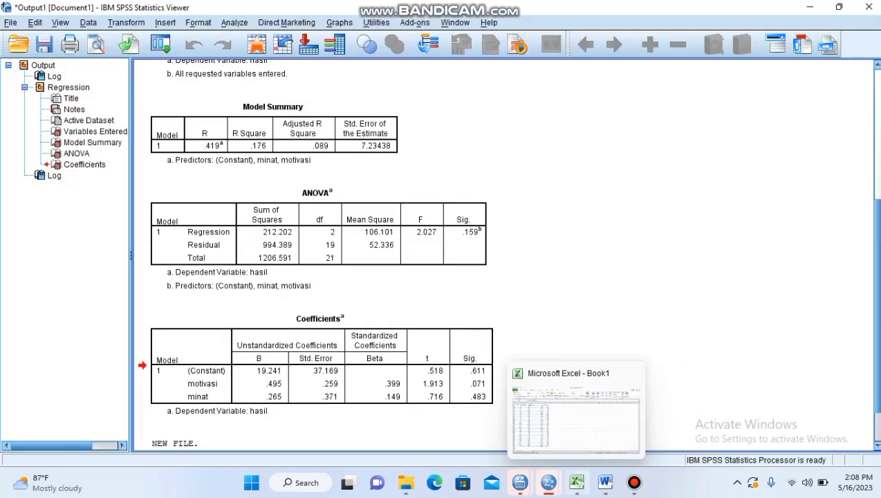
mouse_move(549, 483)
mouse_move(543, 397)
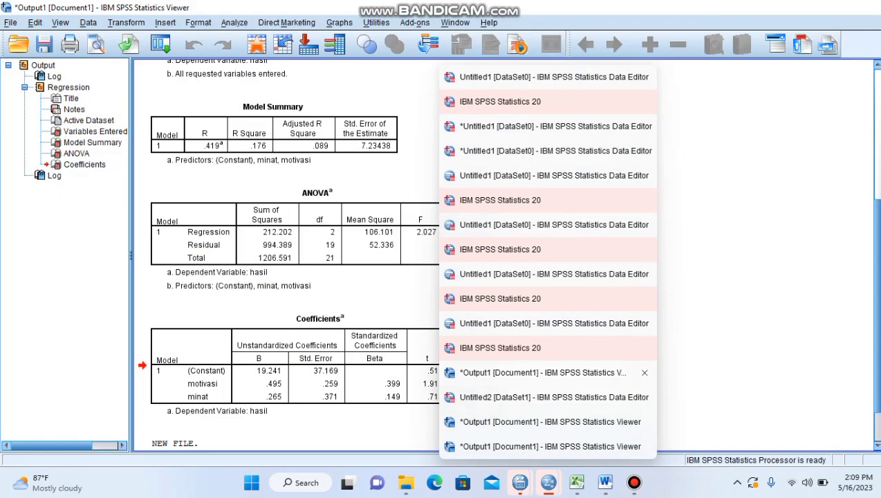
click(539, 372)
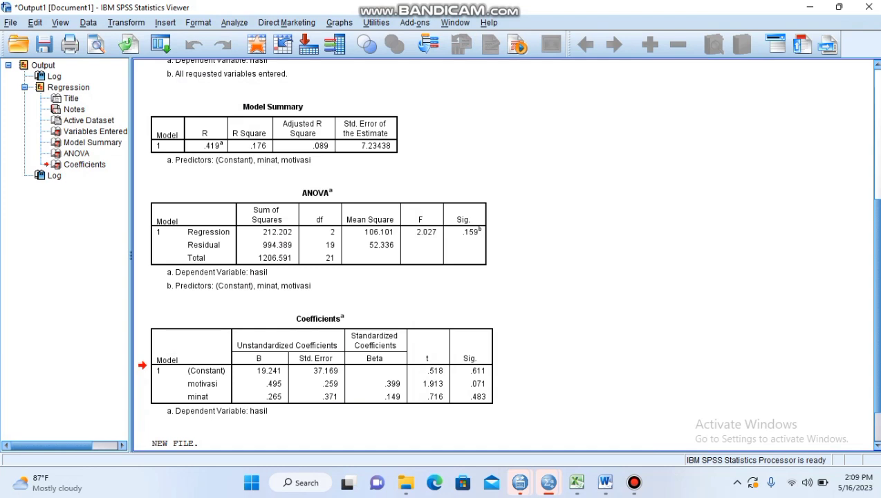
mouse_move(635, 483)
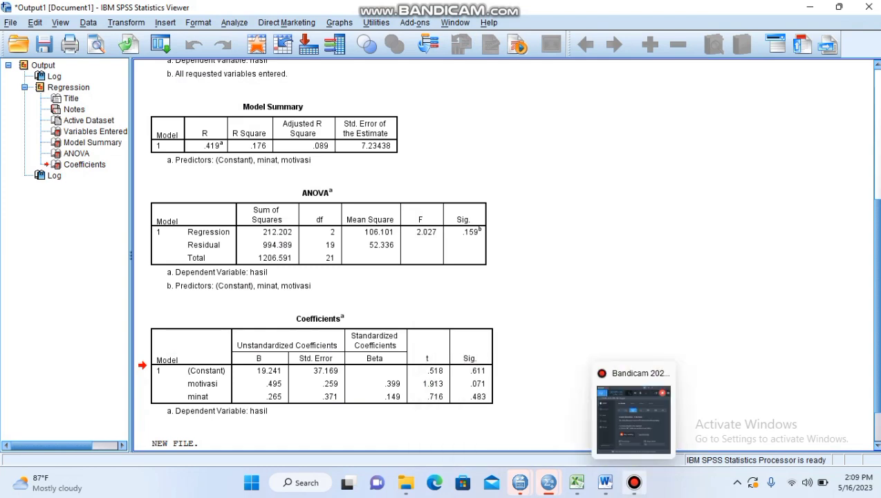